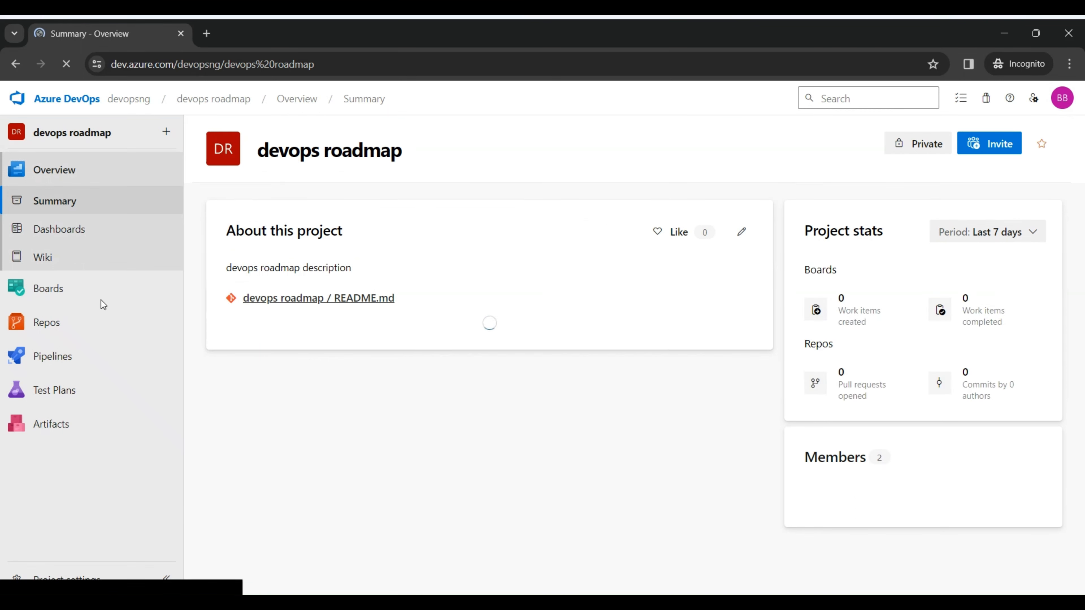
Step: Open the list of work items in the devops roadmap project's Boards area
{"action": "mouse_move", "coordinate": [92, 294]}
{"action": "left_click", "coordinate": [230, 312]}
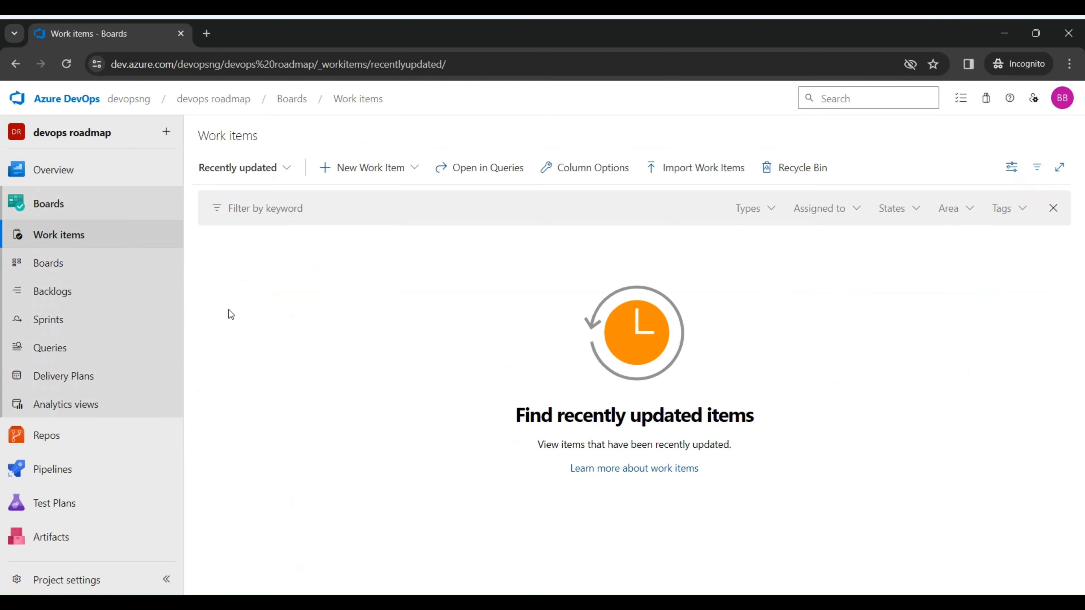
{"action": "left_click", "coordinate": [161, 138]}
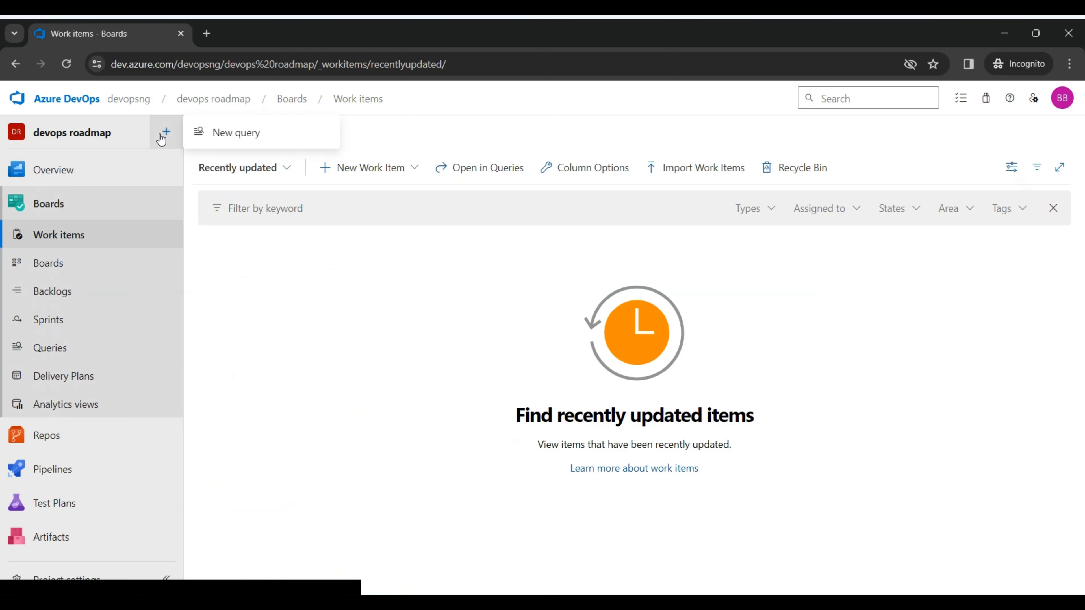
{"action": "mouse_move", "coordinate": [256, 168]}
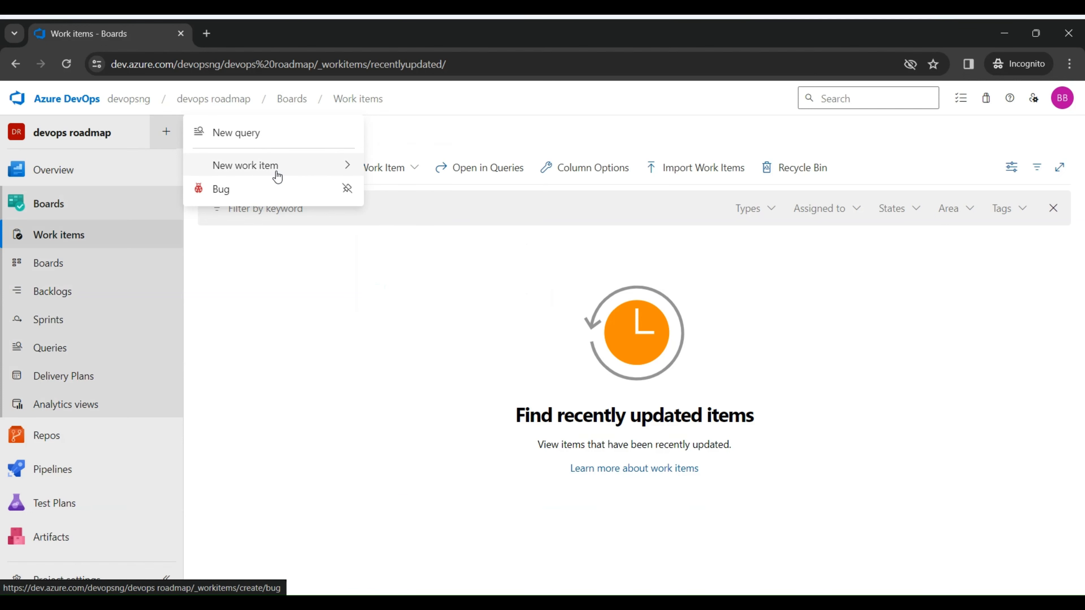
{"action": "left_click", "coordinate": [134, 239]}
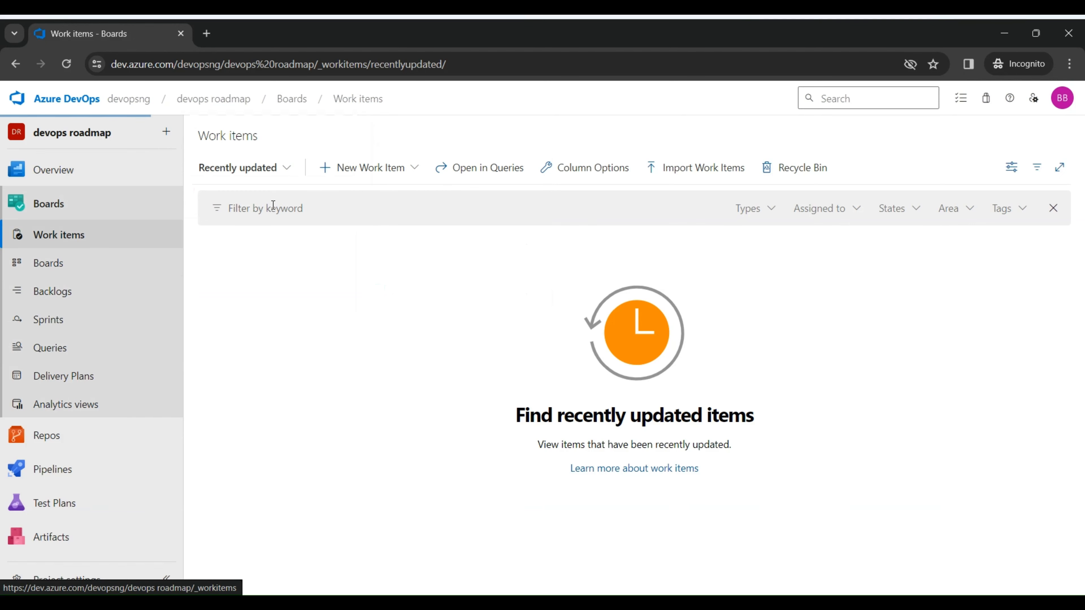
Step: Create and save a new epic titled "create devops.ng website"
{"action": "left_click", "coordinate": [394, 168]}
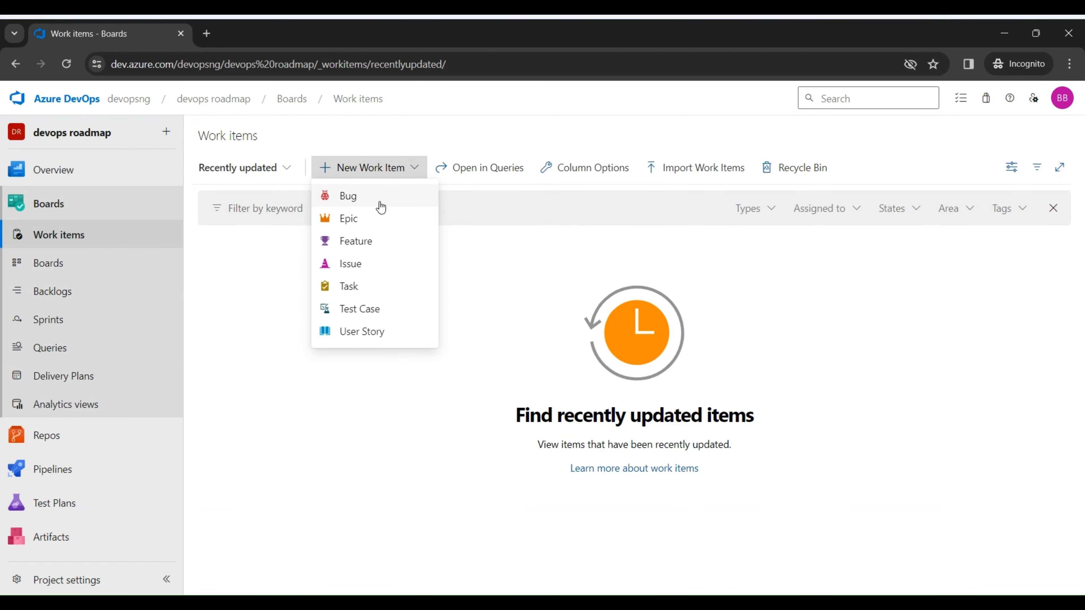
{"action": "left_click", "coordinate": [367, 227]}
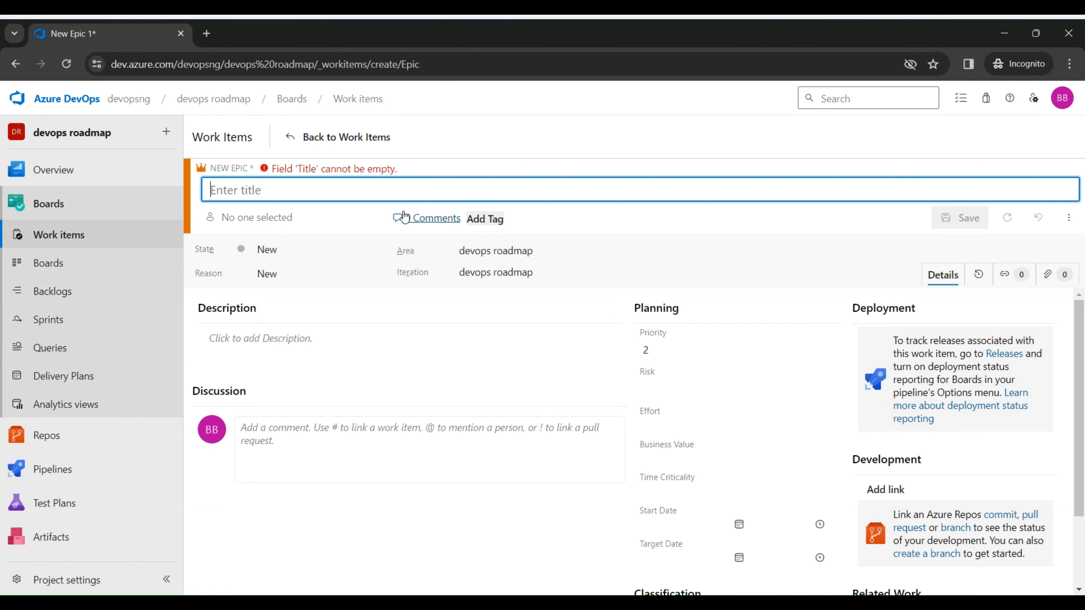
{"action": "type", "text": "c"}
{"action": "key", "text": "BackSpace"}
{"action": "type", "text": "create"}
{"action": "key", "text": "BackSpace"}
{"action": "key", "text": "BackSpace"}
{"action": "key", "text": "BackSpace"}
{"action": "key", "text": "BackSpace"}
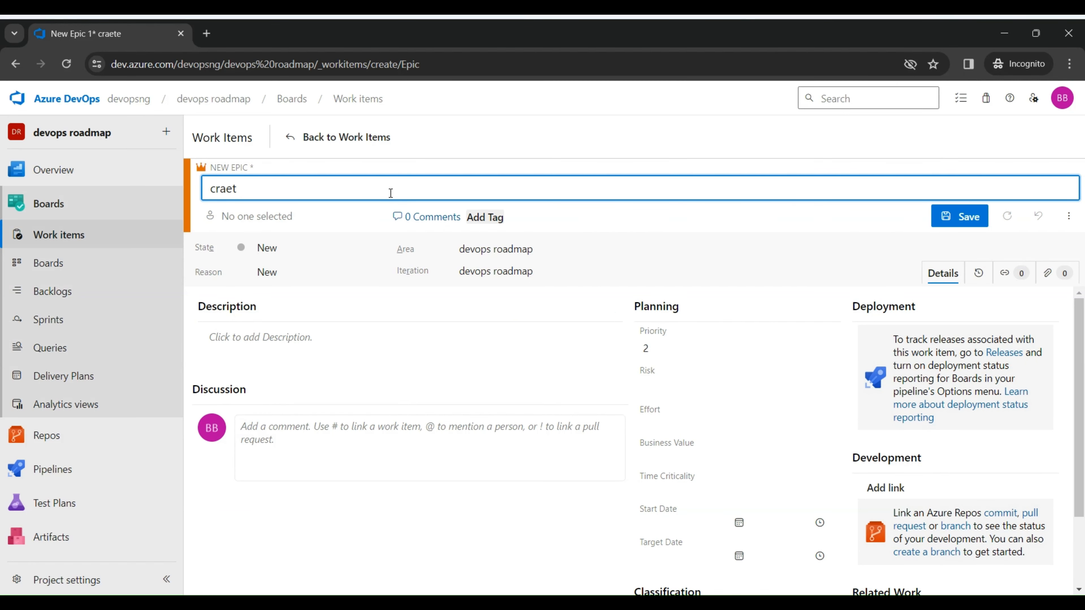
{"action": "type", "text": "eate devops.ng"}
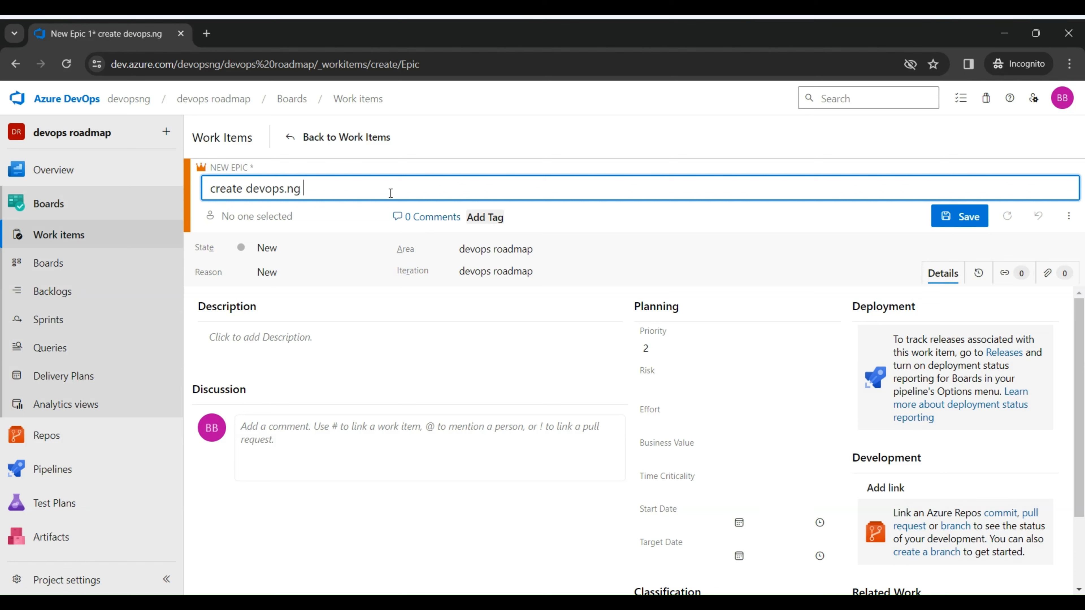
{"action": "type", "text": " website"}
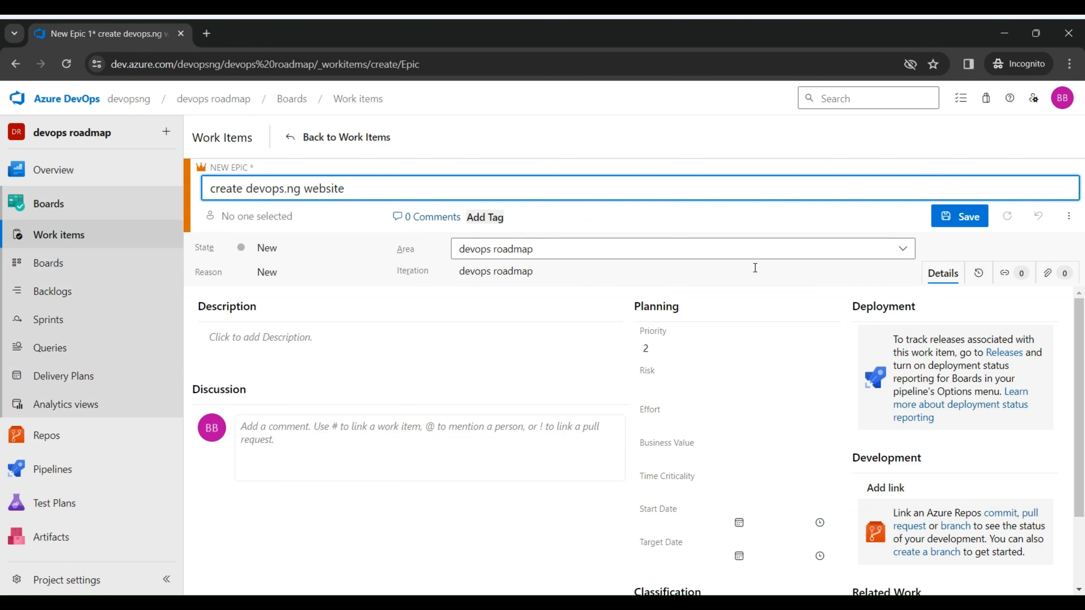
{"action": "left_click", "coordinate": [953, 221]}
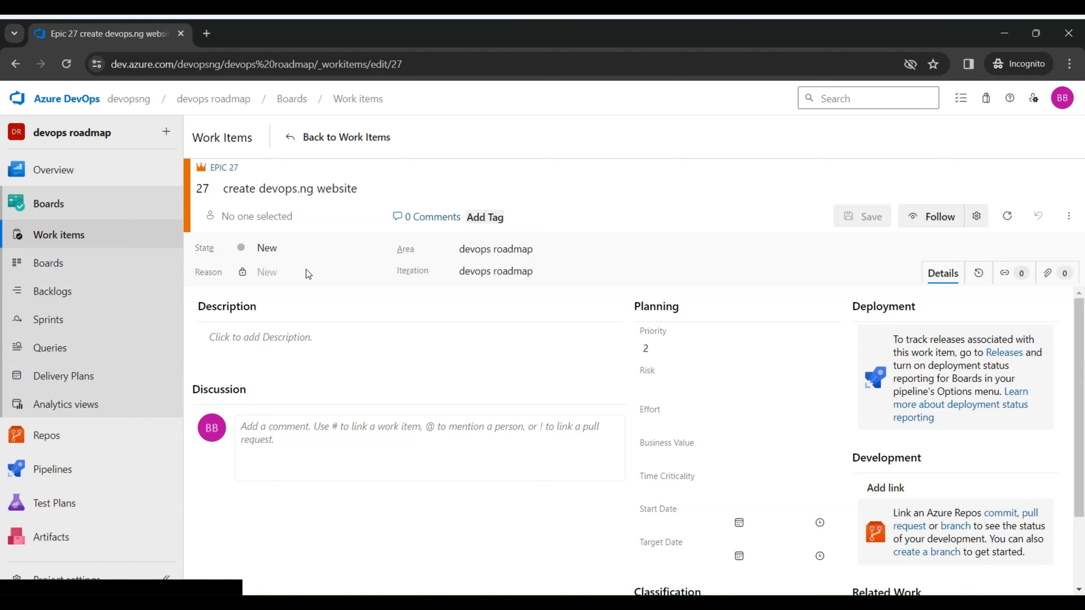
Step: Create and save a new feature work item titled "create the login page"
{"action": "left_click", "coordinate": [97, 235]}
{"action": "left_click", "coordinate": [414, 167]}
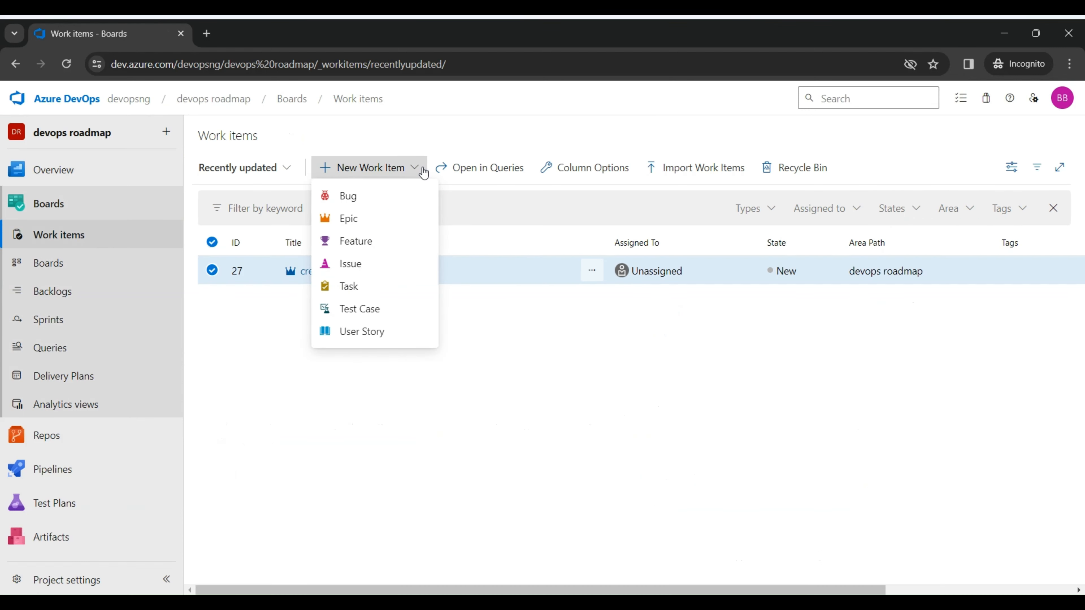
{"action": "left_click", "coordinate": [383, 241]}
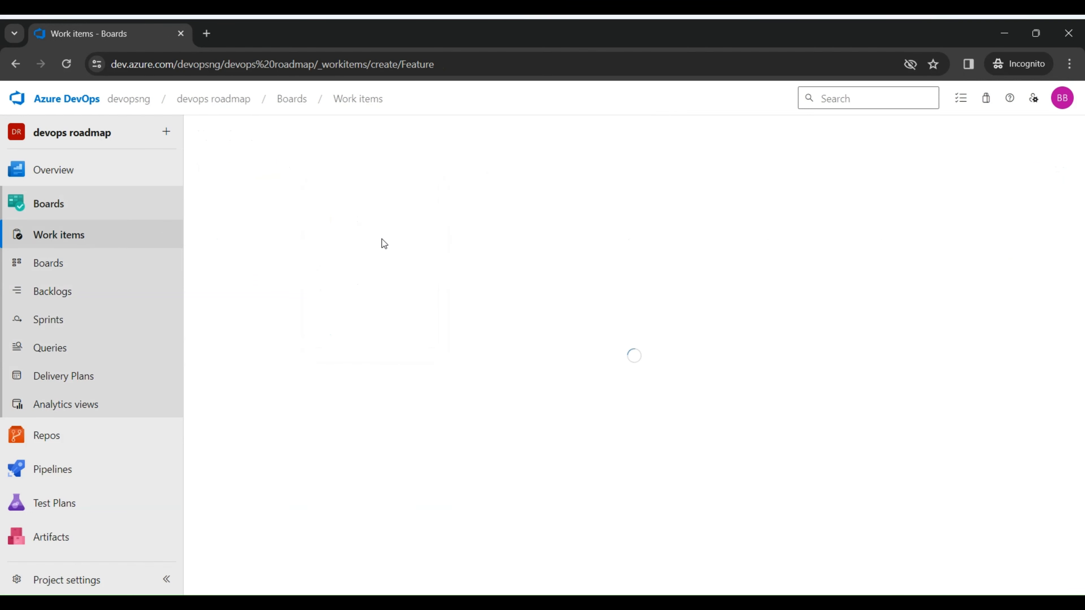
{"action": "type", "text": "create the "}
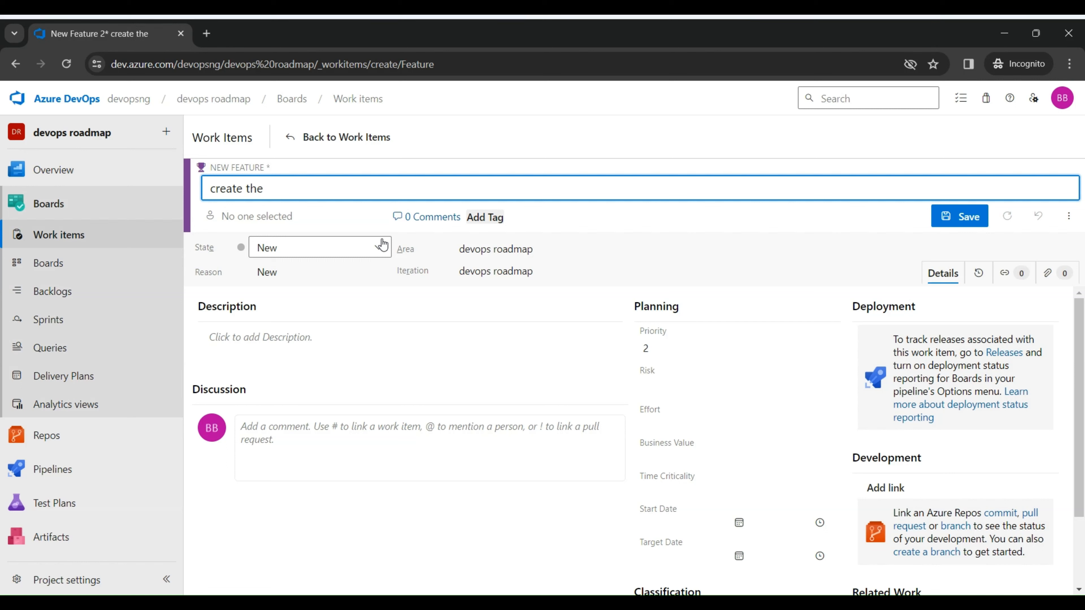
{"action": "type", "text": "login page"}
{"action": "left_click", "coordinate": [976, 217]}
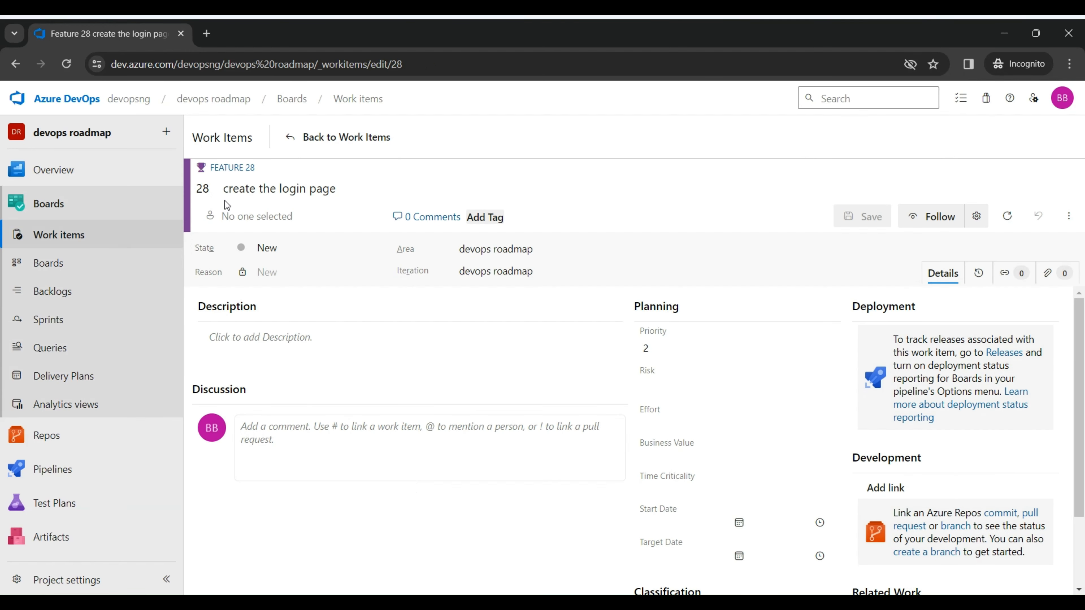
Step: Create and save another feature work item, titled "create about us page"
{"action": "left_click", "coordinate": [133, 247]}
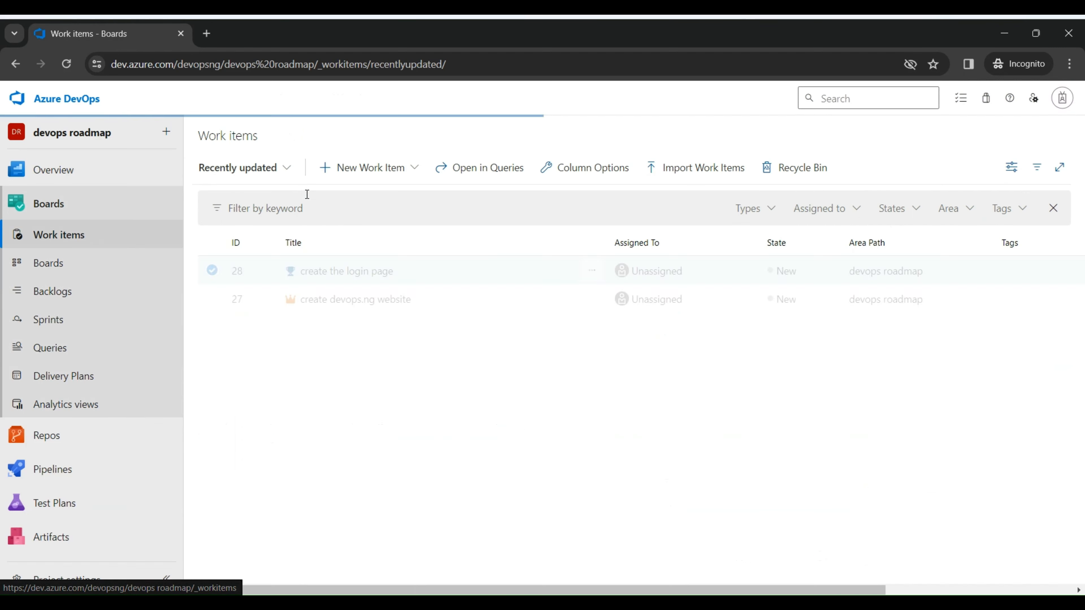
{"action": "left_click", "coordinate": [415, 170]}
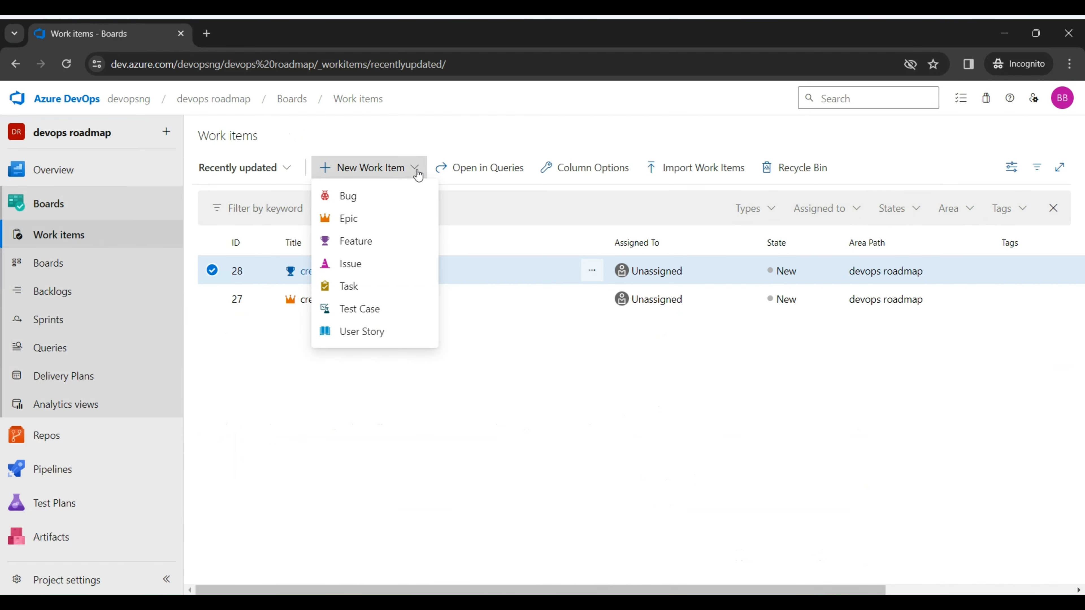
{"action": "left_click", "coordinate": [370, 243]}
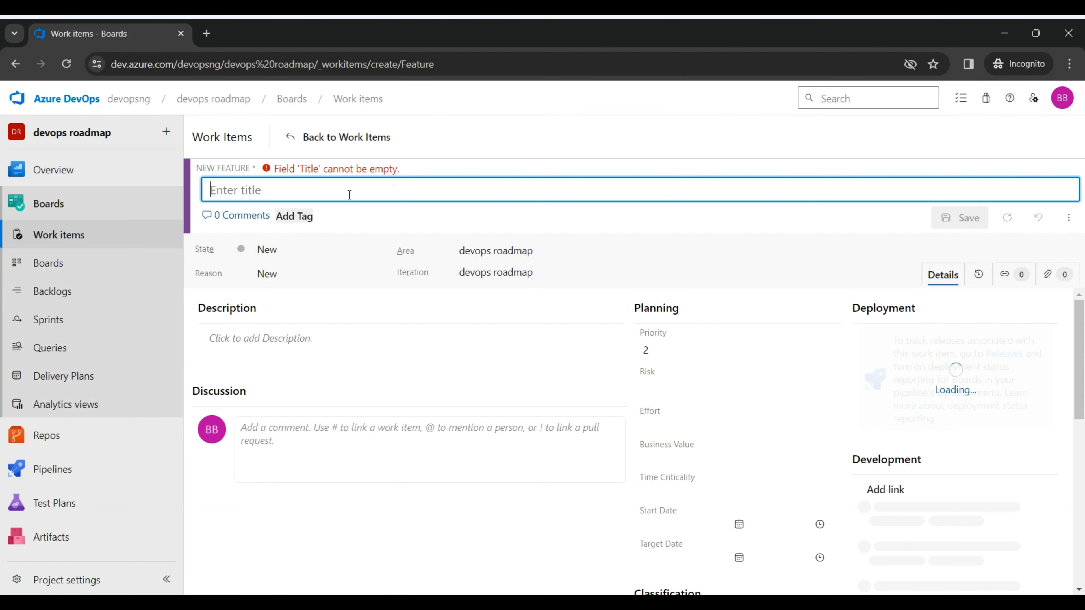
{"action": "type", "text": "cre"}
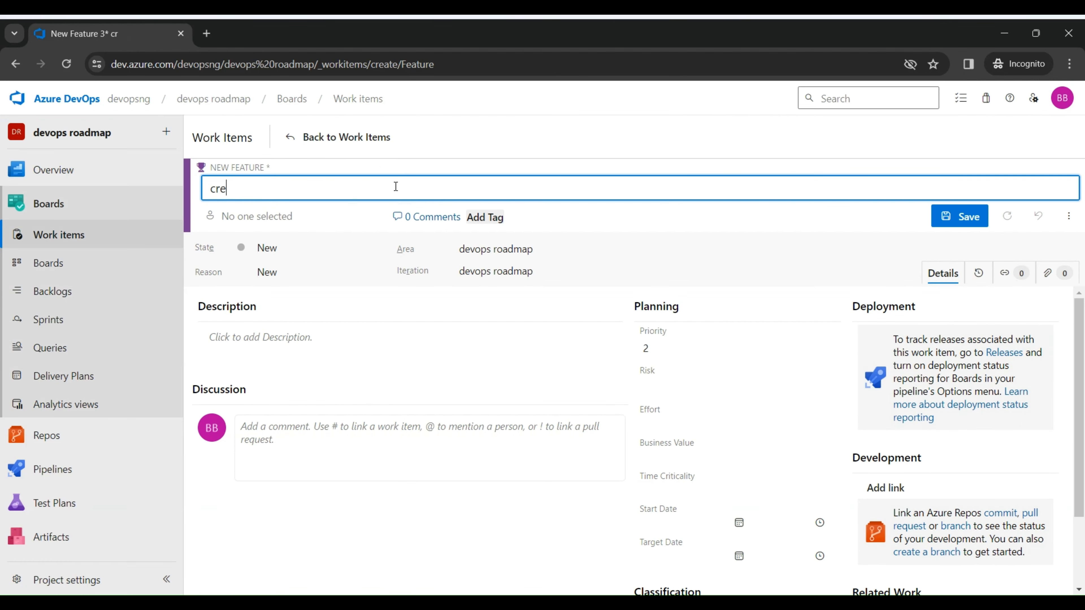
{"action": "type", "text": "ate about us pa"}
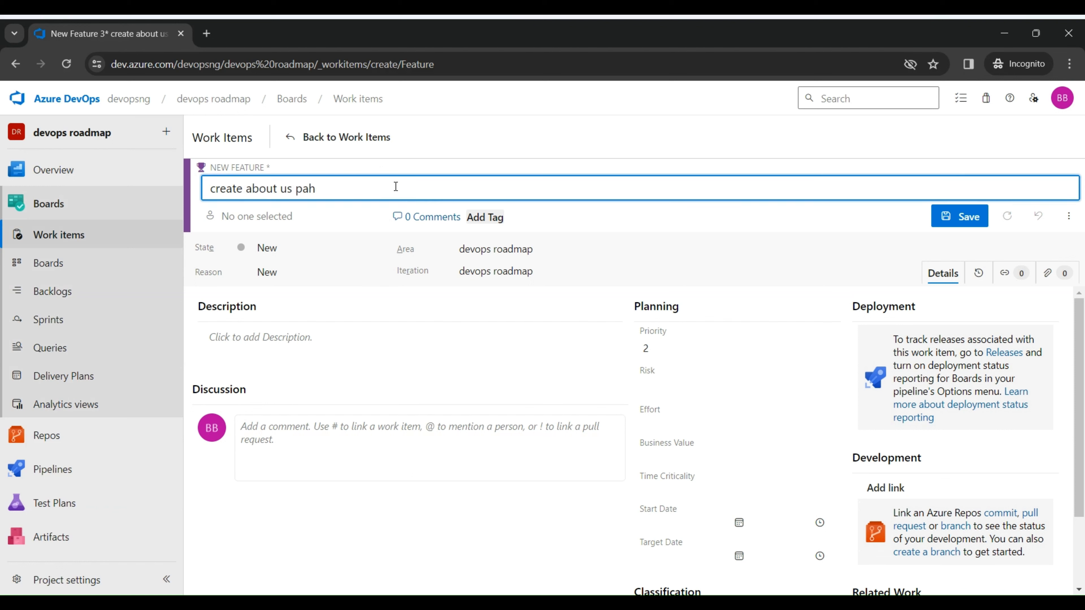
{"action": "type", "text": "ge"}
{"action": "left_click", "coordinate": [966, 217]}
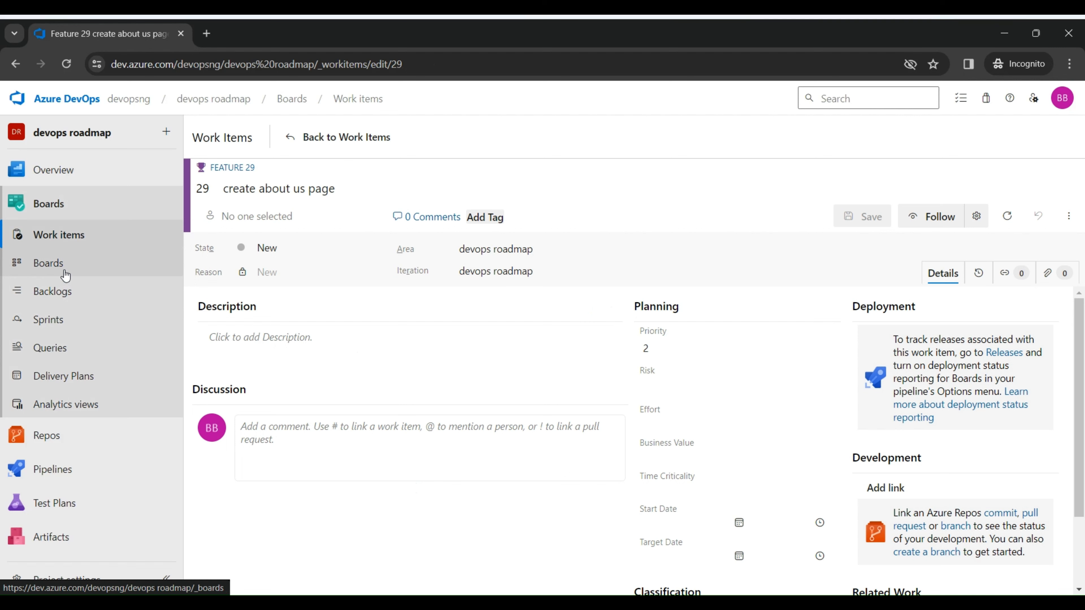
Step: Open the "create devops.ng website" epic and start a related-work link to an existing item with link type Child
{"action": "left_click", "coordinate": [69, 237]}
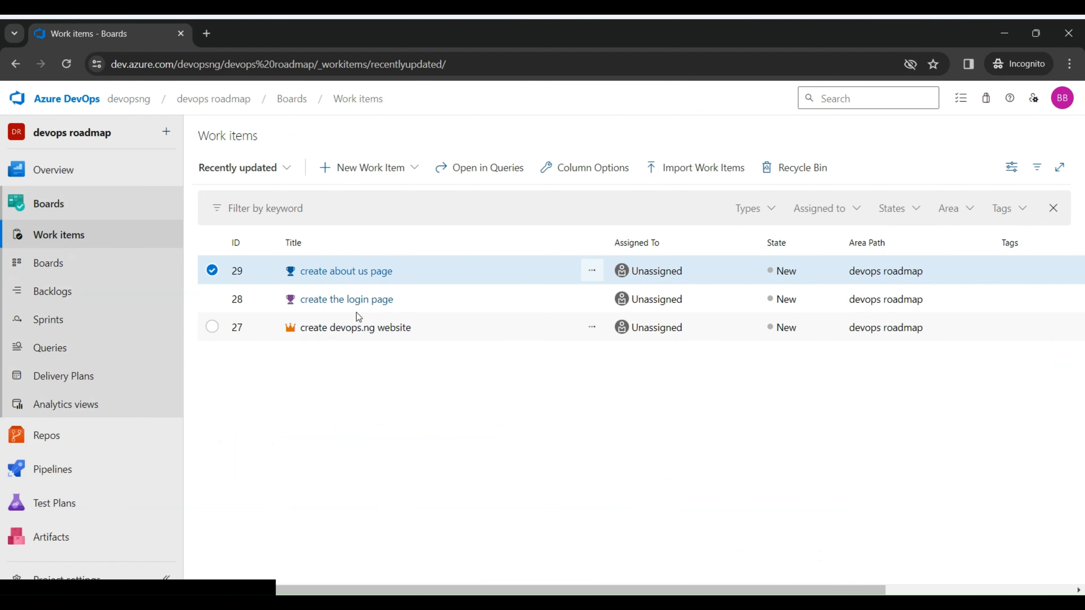
{"action": "left_click", "coordinate": [366, 337]}
{"action": "left_click", "coordinate": [367, 337]}
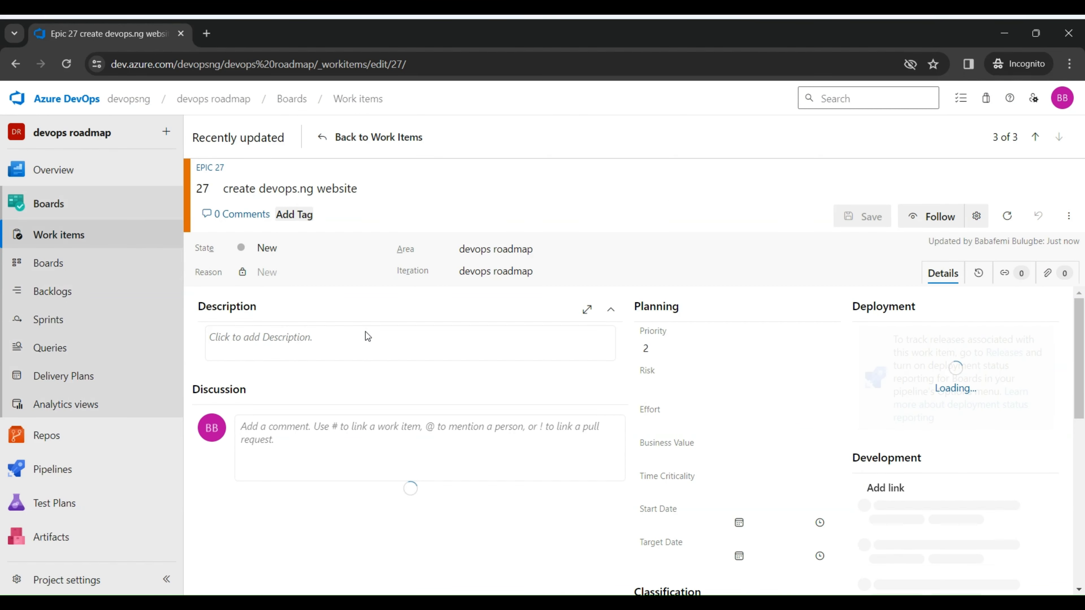
{"action": "left_click_drag", "start_coordinate": [1077, 355], "coordinate": [1083, 418]}
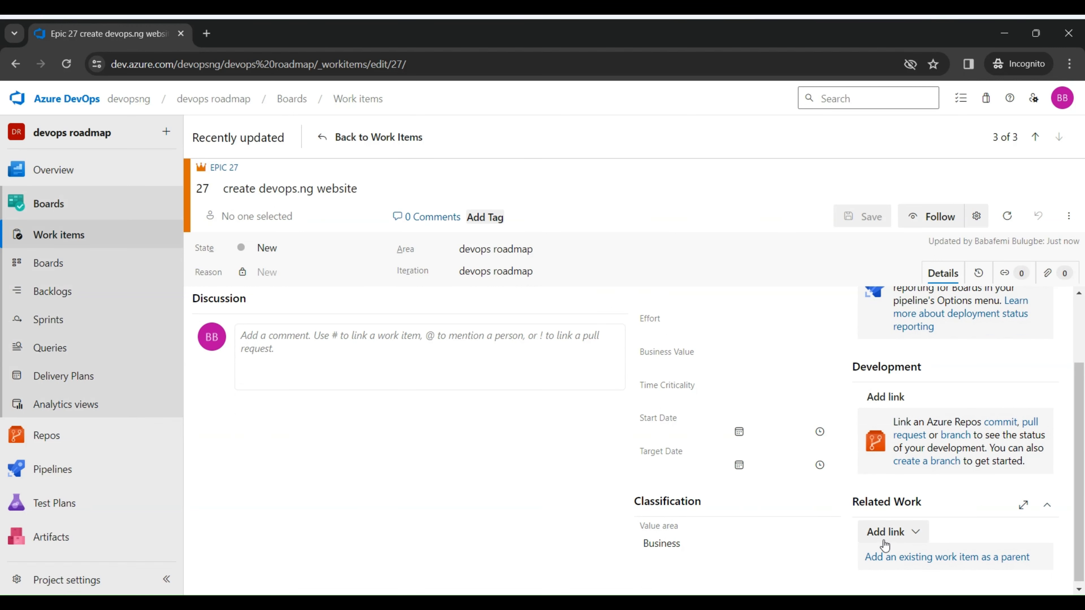
{"action": "left_click", "coordinate": [914, 534]}
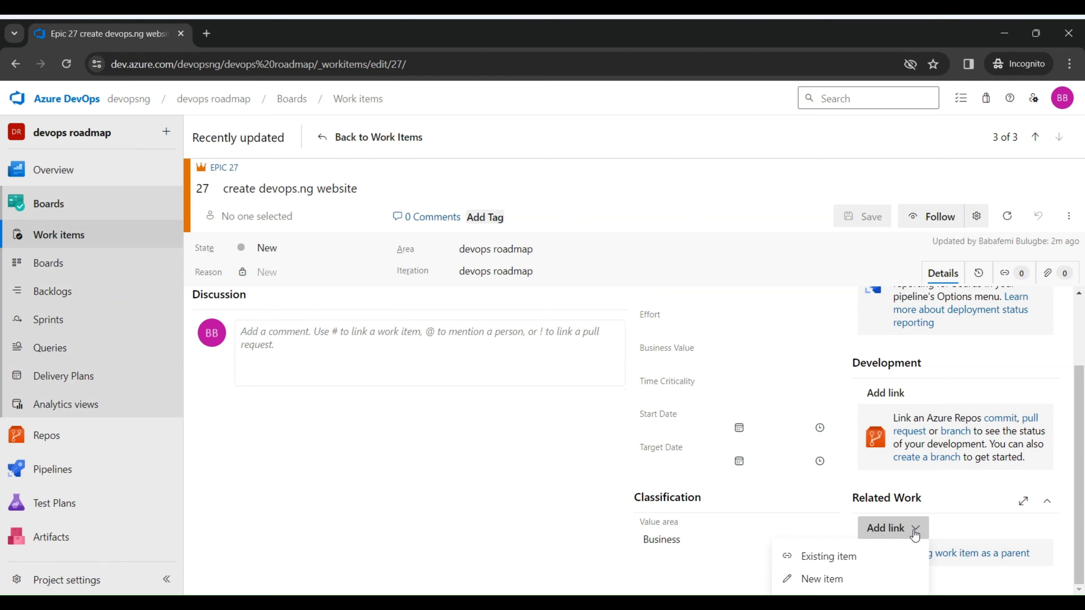
{"action": "left_click", "coordinate": [851, 558]}
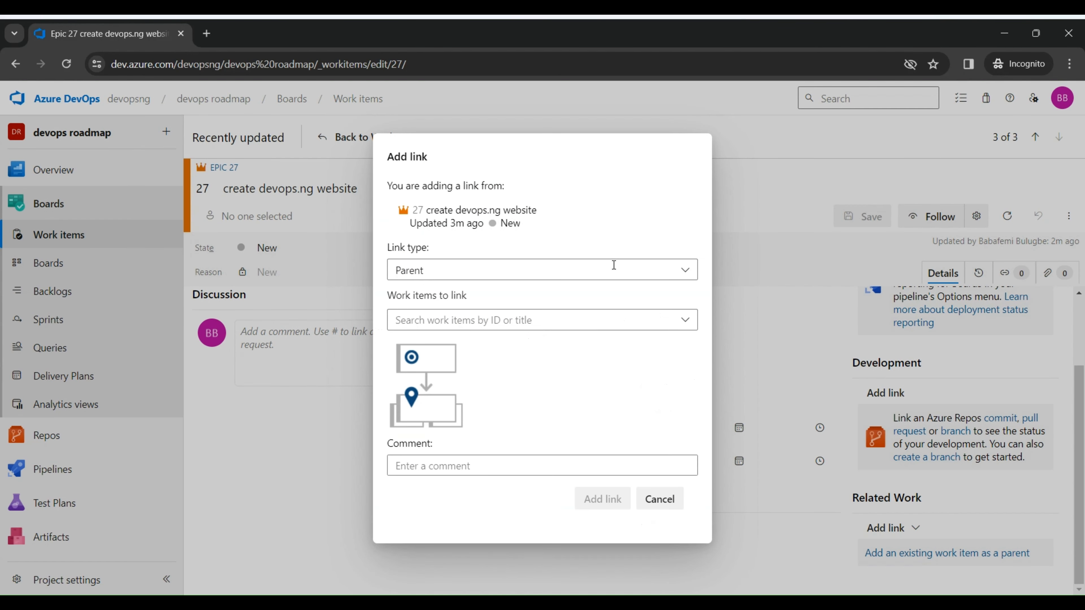
{"action": "left_click", "coordinate": [684, 271]}
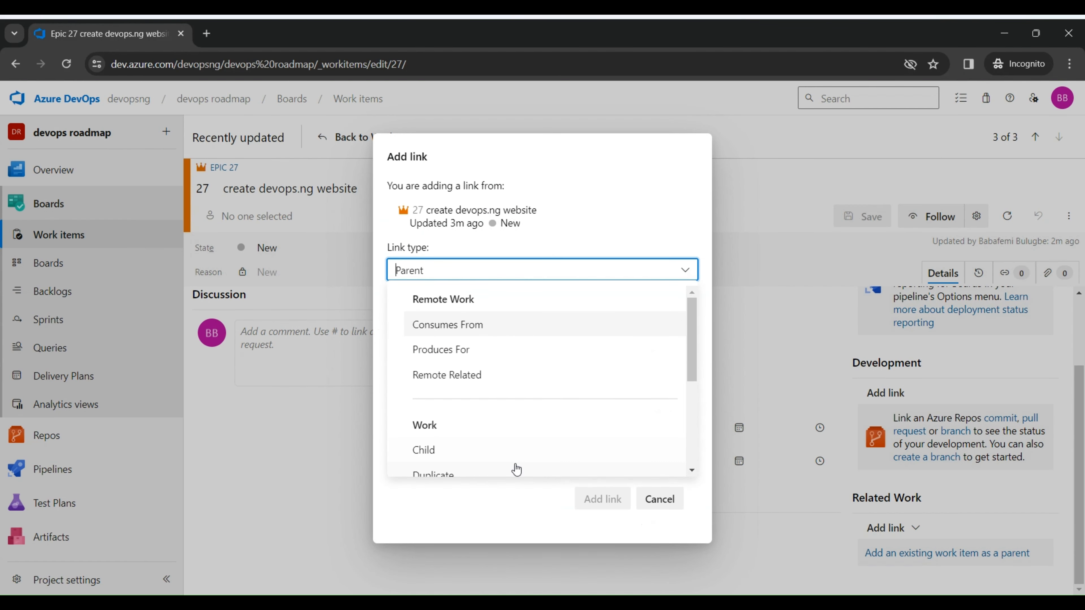
{"action": "left_click", "coordinate": [508, 451]}
Step: Link the features "create about us page" and "create the login page" as children of the epic and save it
{"action": "left_click", "coordinate": [444, 321]}
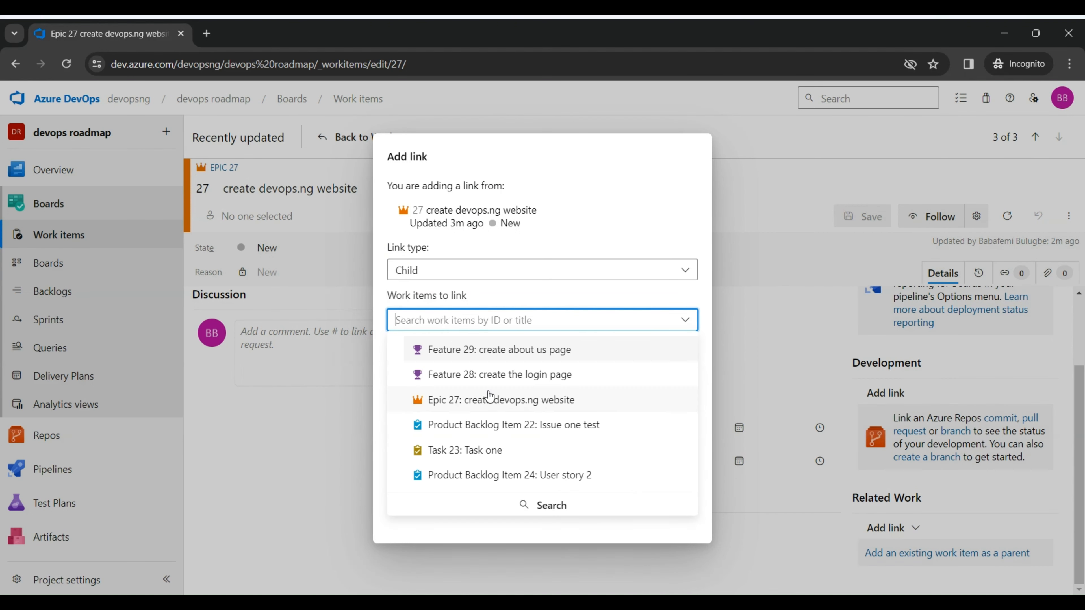
{"action": "left_click", "coordinate": [501, 350]}
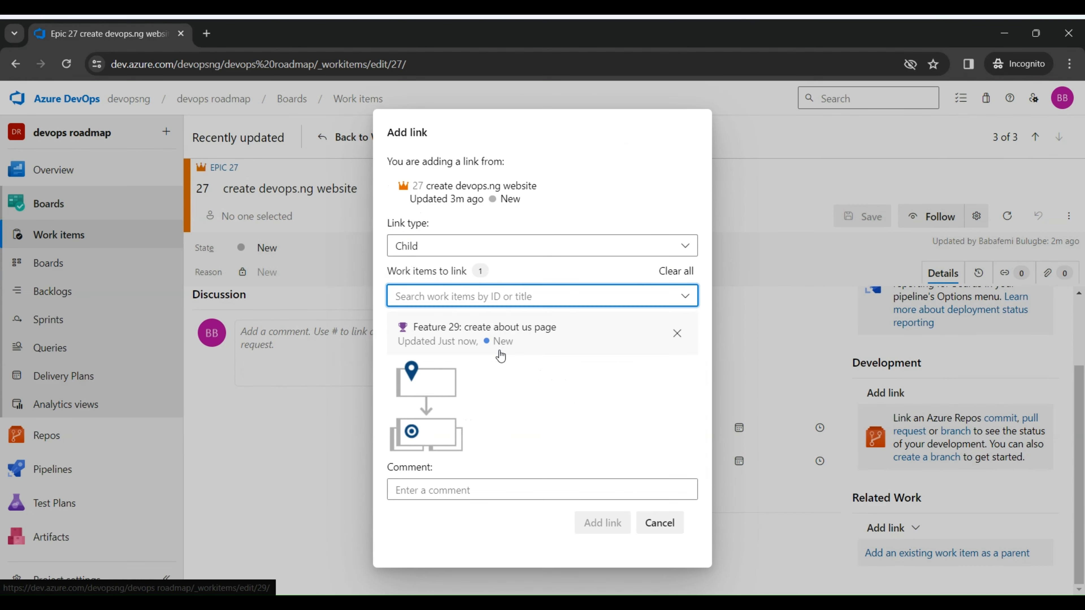
{"action": "left_click", "coordinate": [685, 296]}
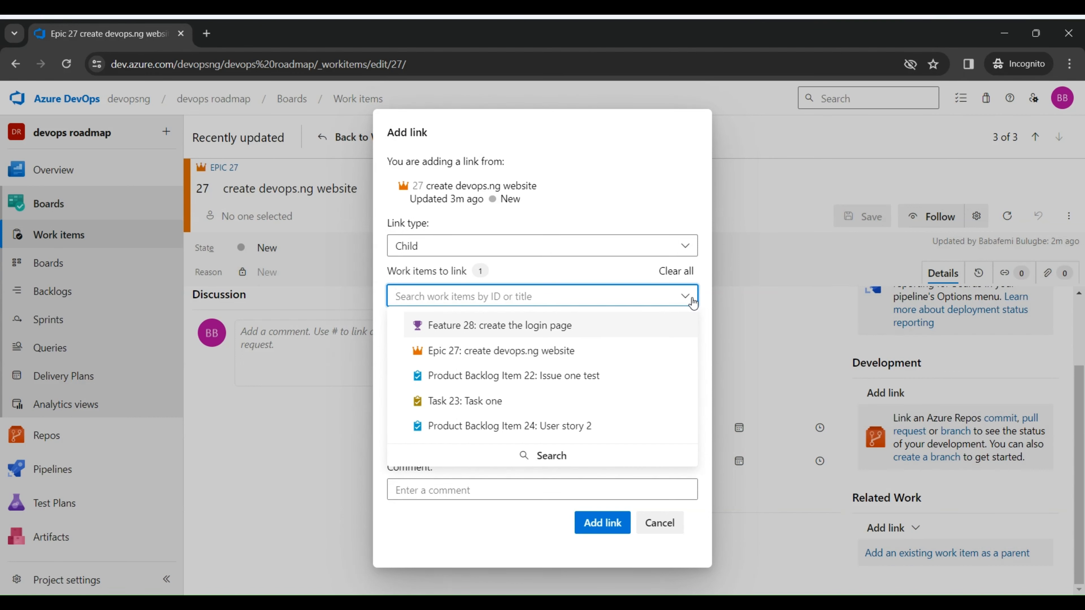
{"action": "left_click", "coordinate": [553, 332]}
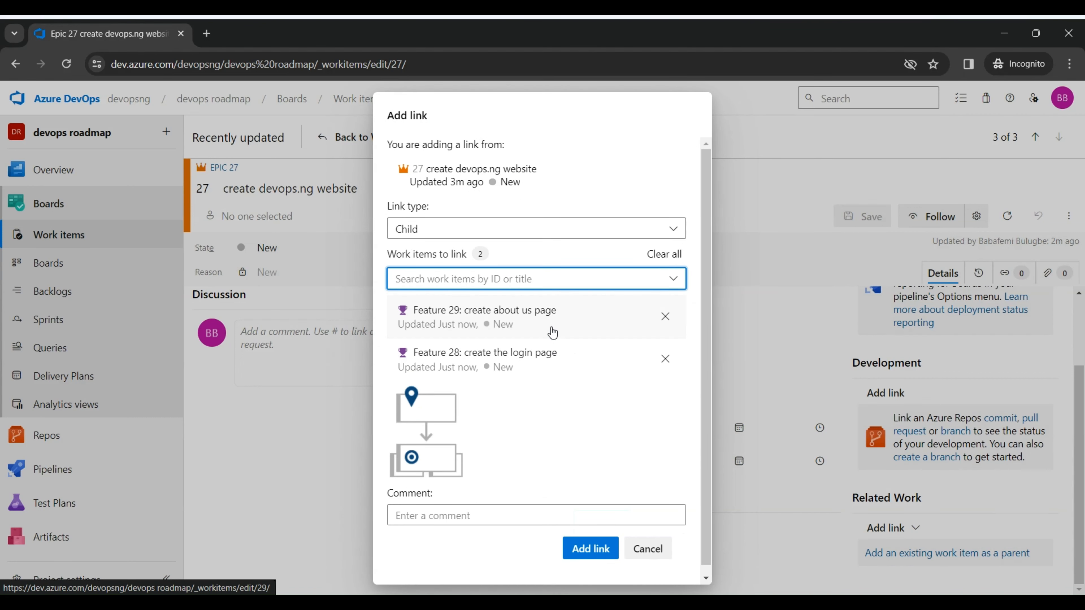
{"action": "scroll", "coordinate": [705, 359], "scroll_direction": "down", "scroll_amount": 1}
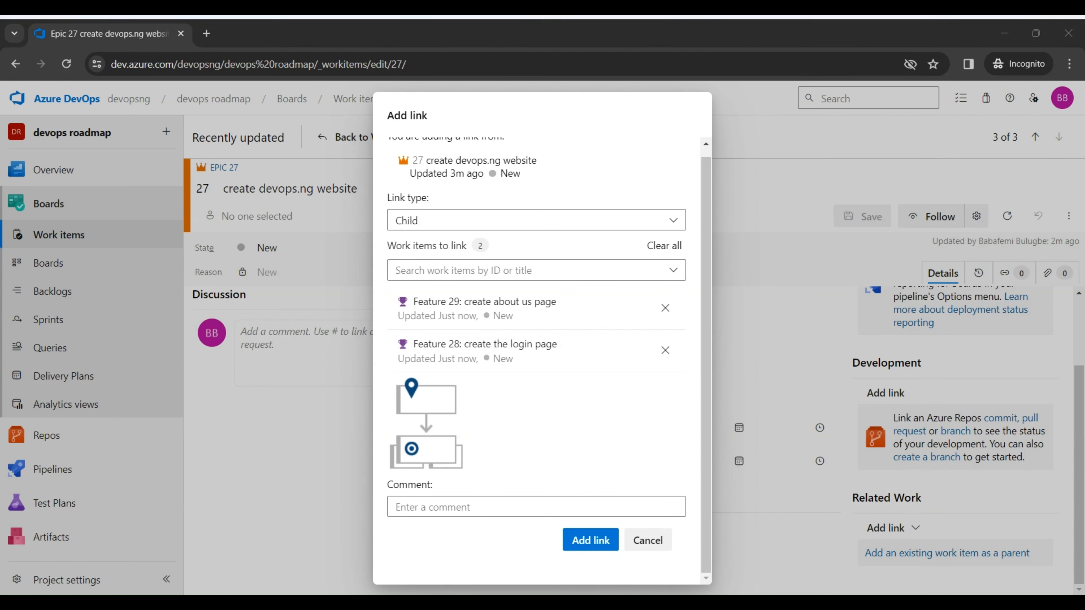
{"action": "left_click", "coordinate": [582, 544]}
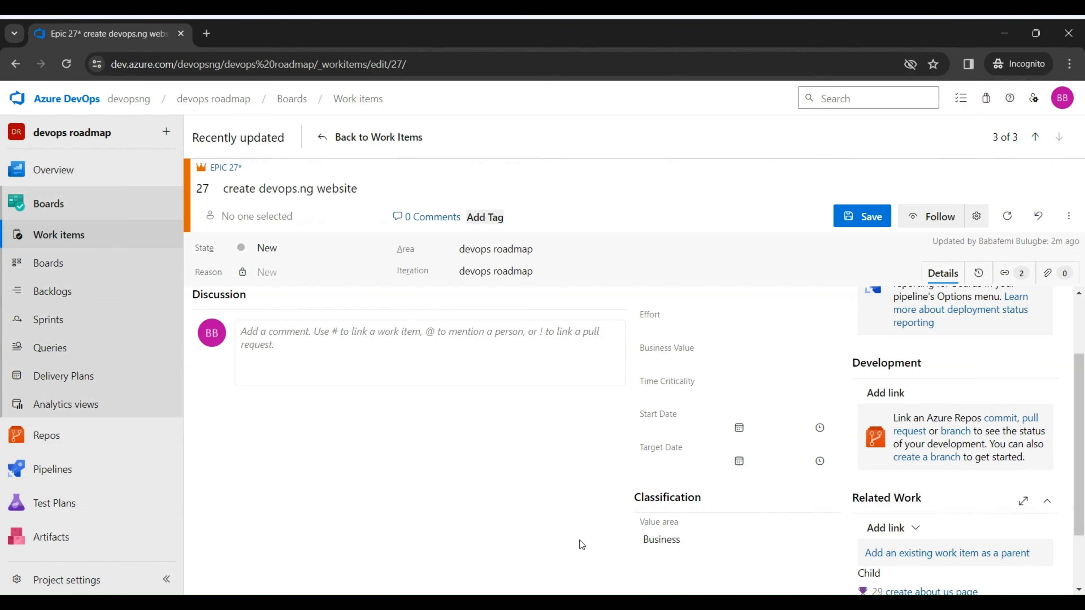
{"action": "left_click", "coordinate": [867, 218]}
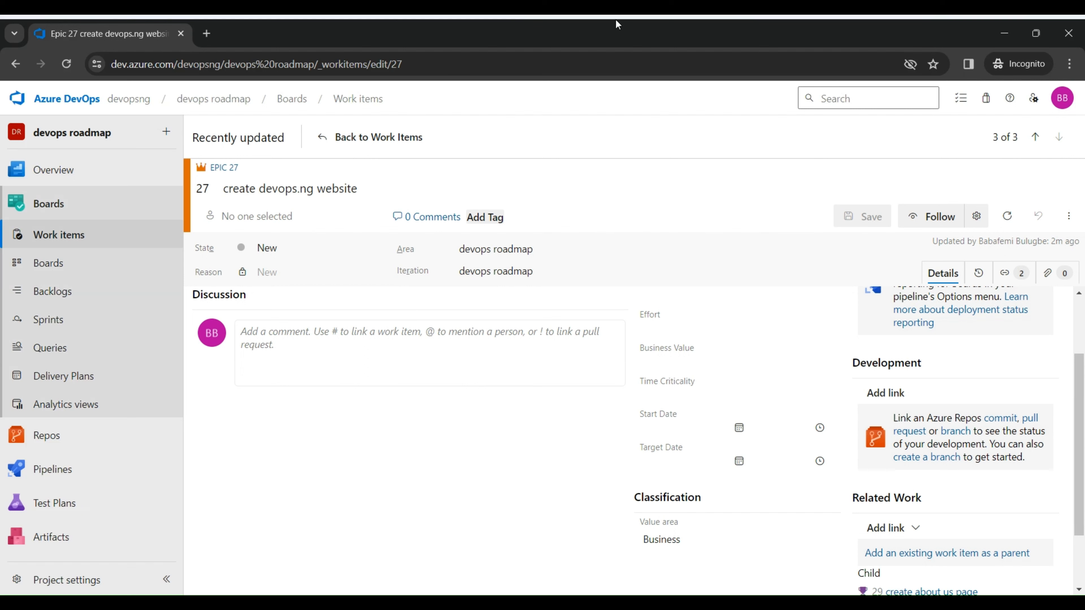
Step: Create and save a new user story work item titled "Design the login page"
{"action": "left_click", "coordinate": [332, 139]}
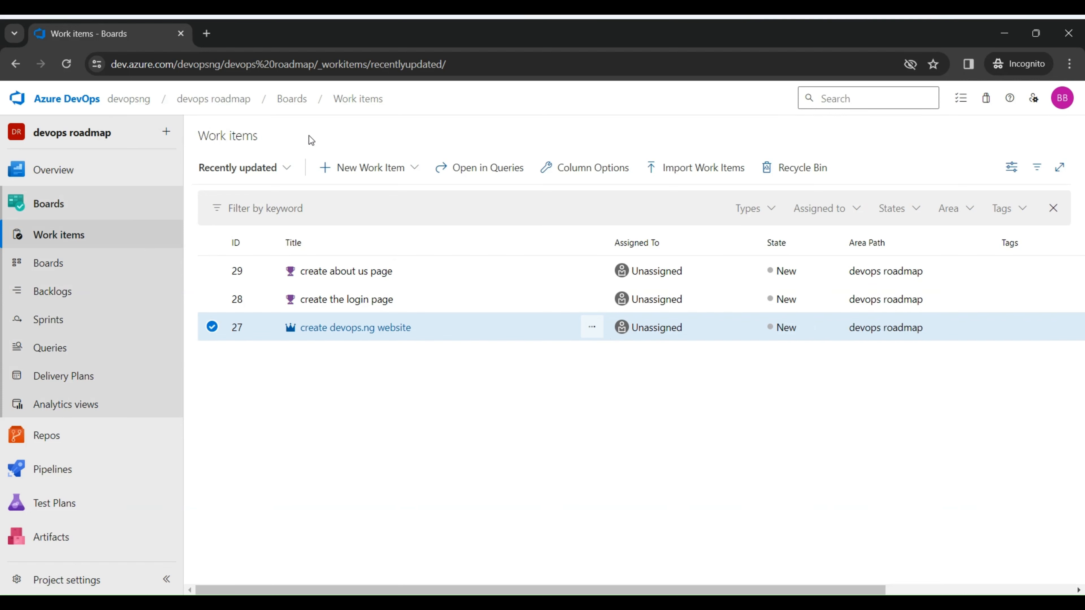
{"action": "left_click", "coordinate": [406, 173]}
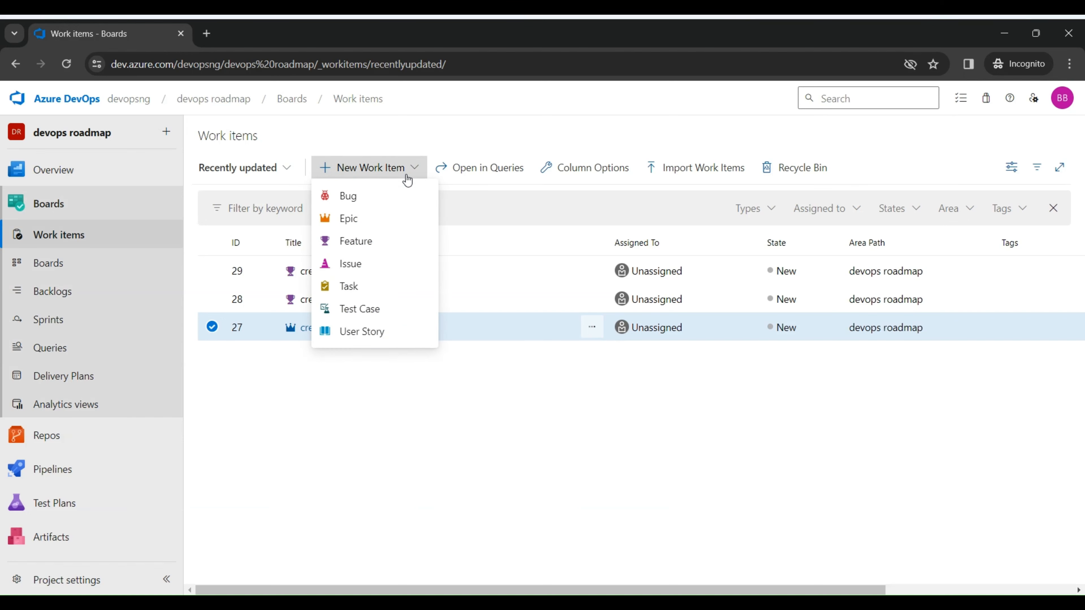
{"action": "left_click", "coordinate": [381, 337]}
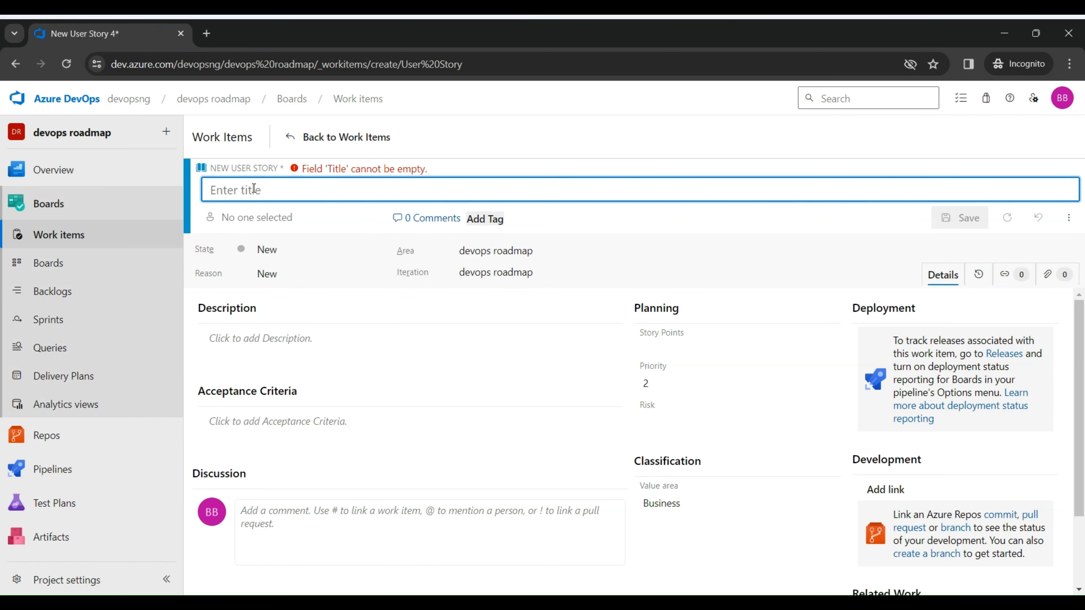
{"action": "type", "text": "Design"}
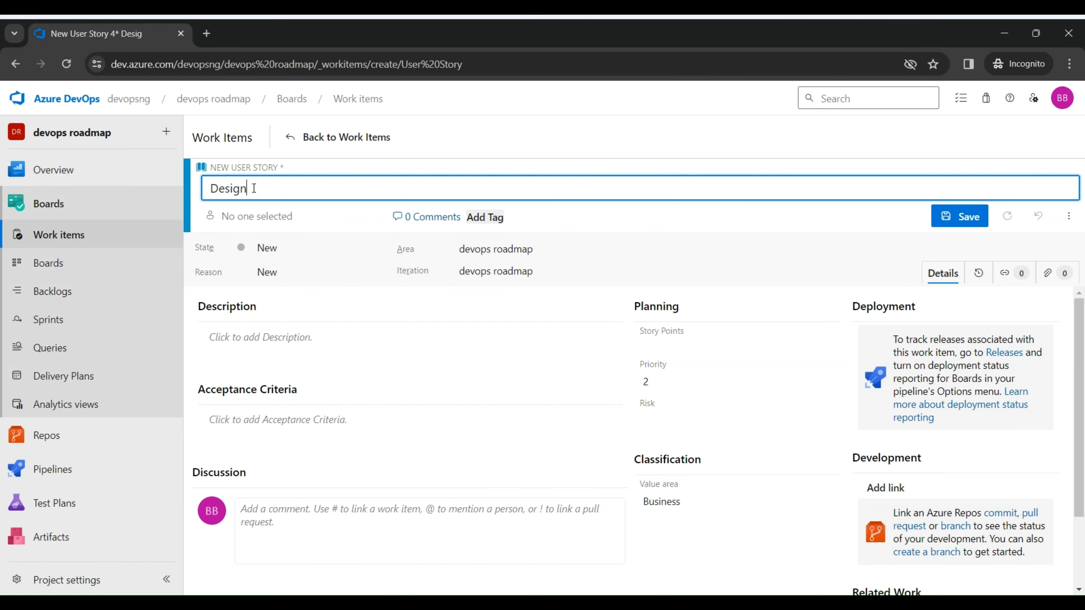
{"action": "type", "text": " the login page"}
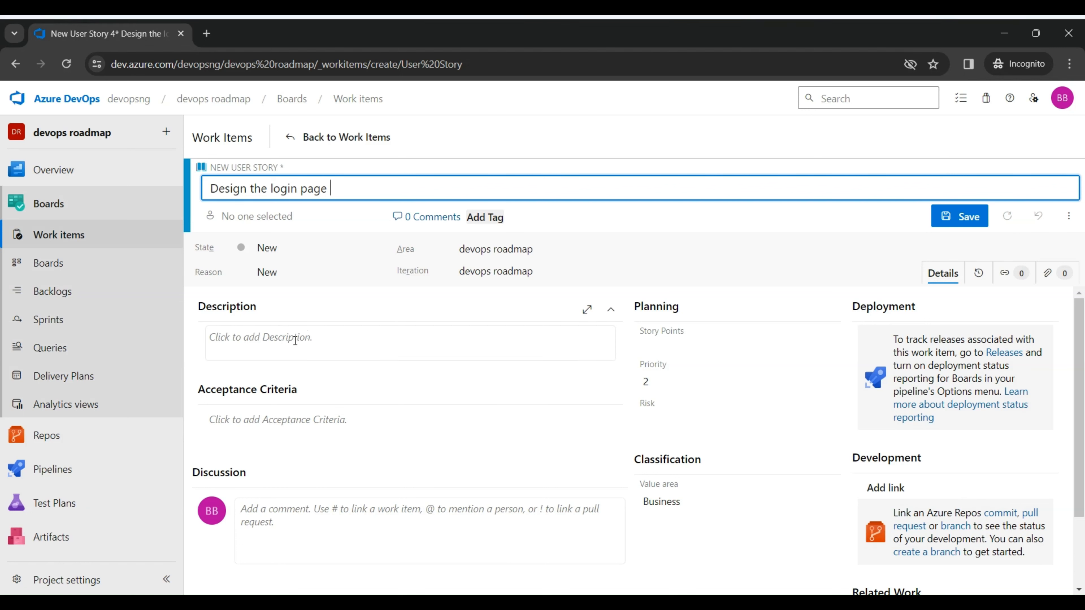
{"action": "left_click", "coordinate": [295, 340]}
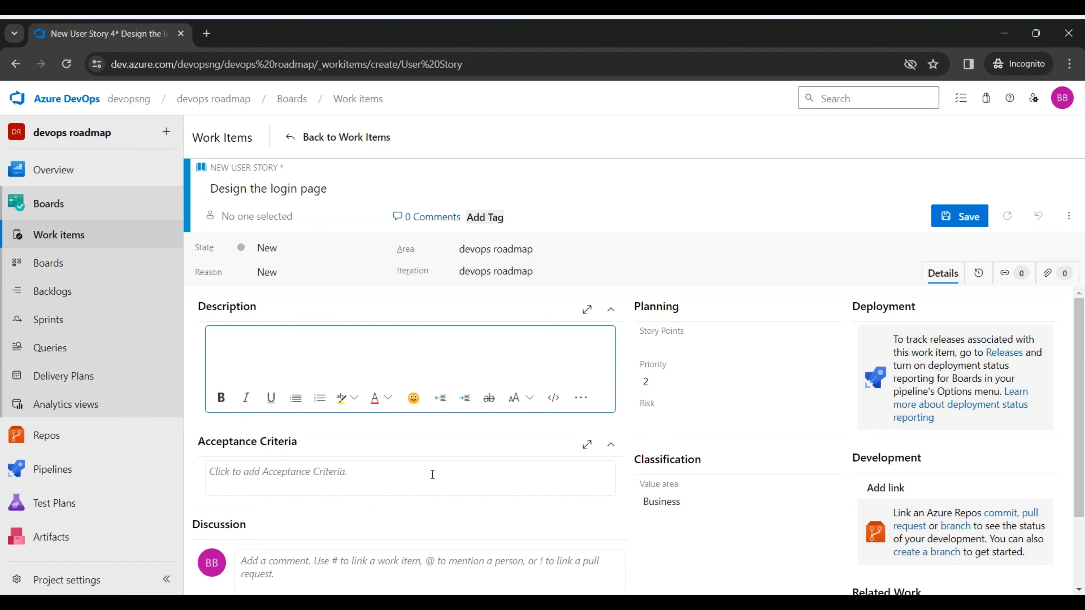
{"action": "scroll", "coordinate": [943, 241], "scroll_direction": "down", "scroll_amount": 3}
{"action": "left_click", "coordinate": [973, 215]}
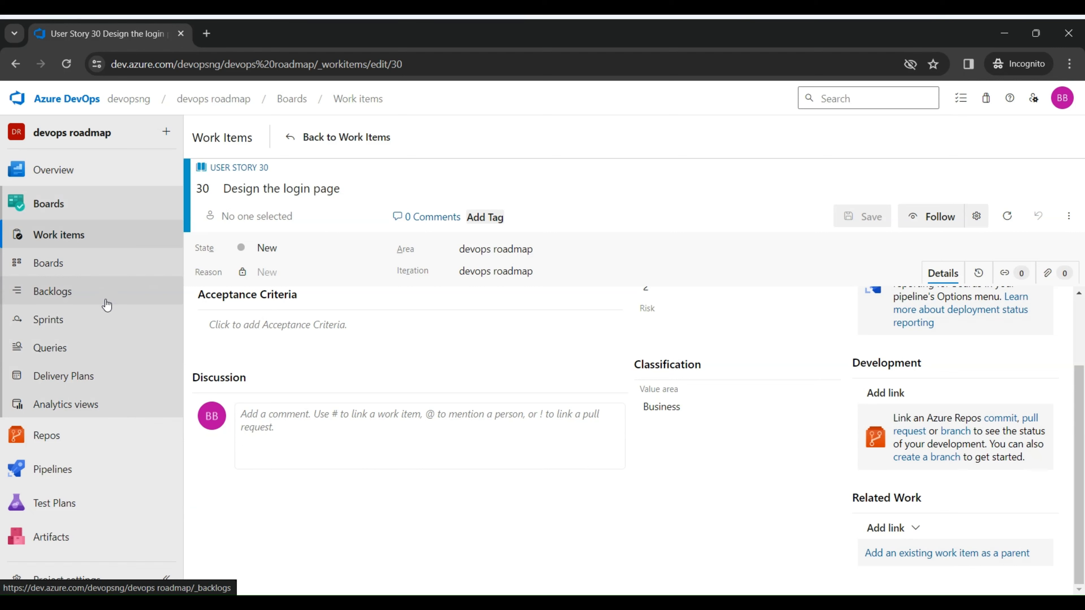
{"action": "left_click", "coordinate": [305, 140]}
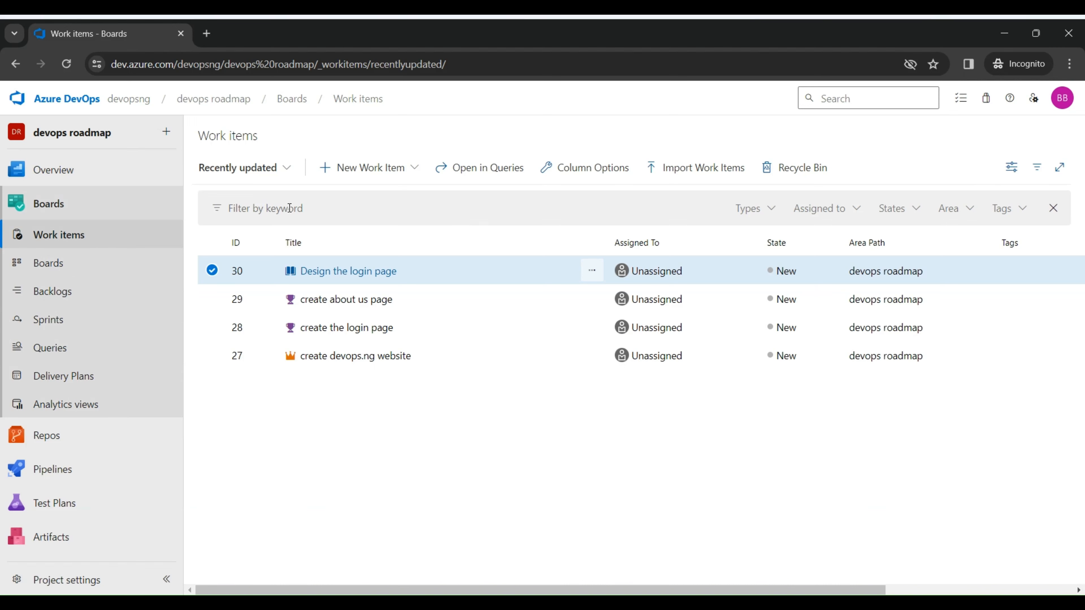
{"action": "left_click", "coordinate": [415, 167]}
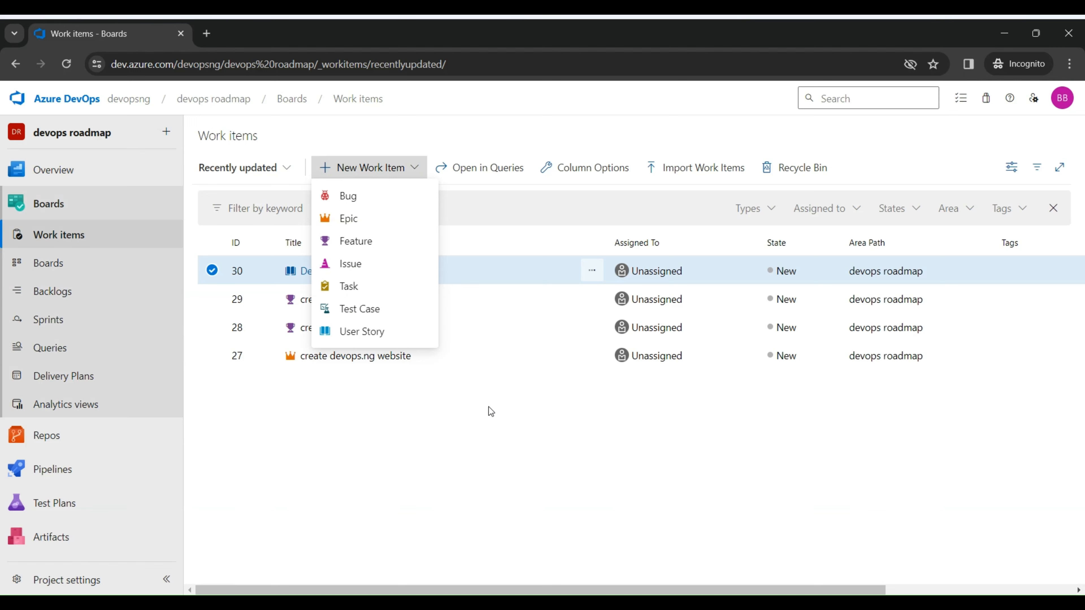
{"action": "left_click", "coordinate": [490, 428]}
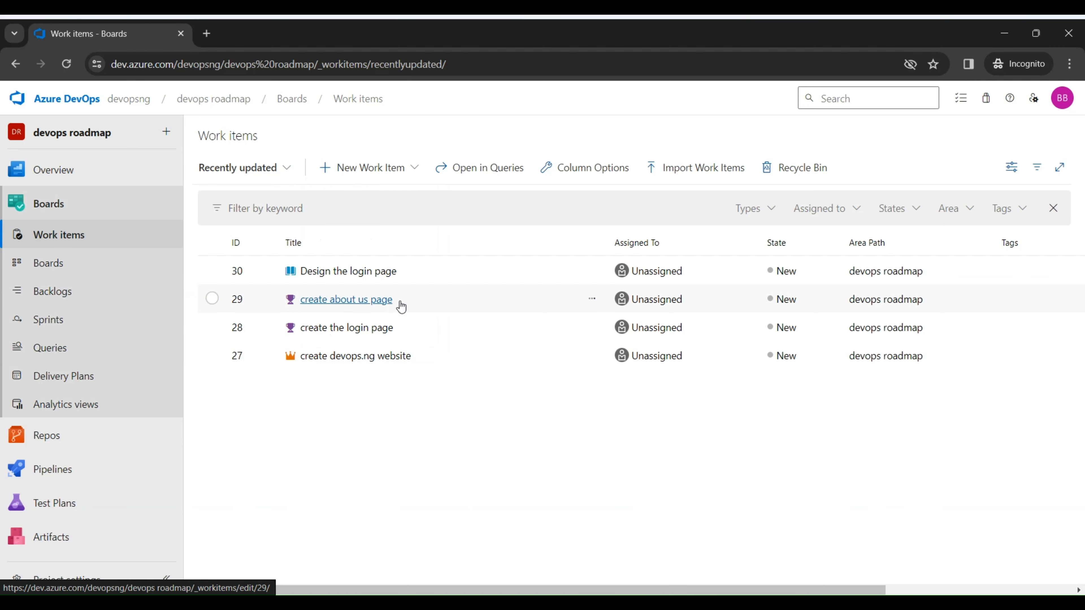
Step: On the team's Stories board, add a task named "Change background color" to the "Design the login page" story
{"action": "left_click", "coordinate": [93, 269]}
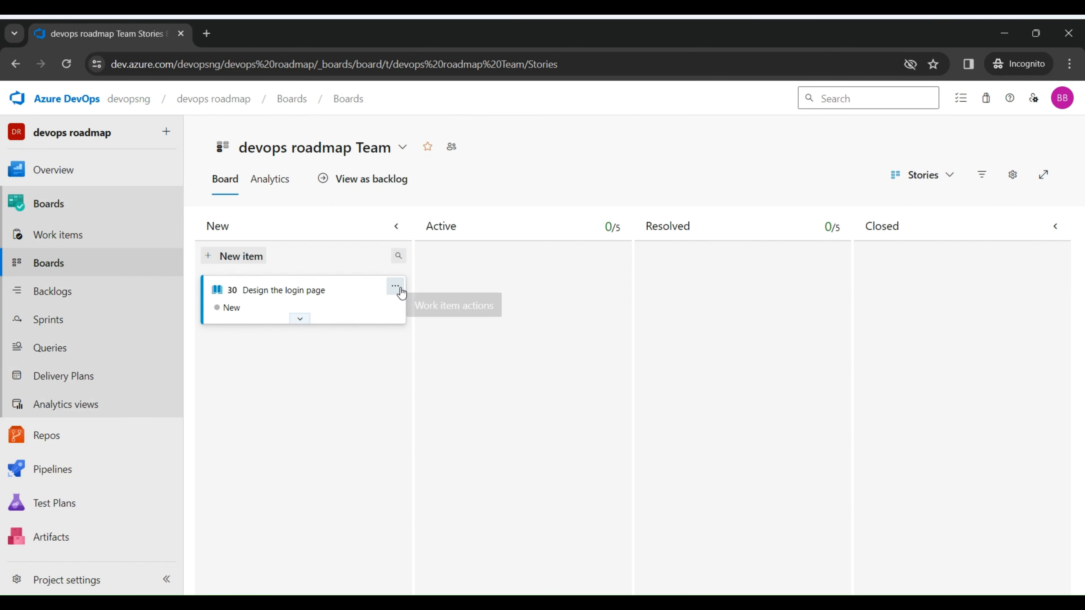
{"action": "left_click", "coordinate": [396, 285]}
{"action": "left_click", "coordinate": [310, 415]}
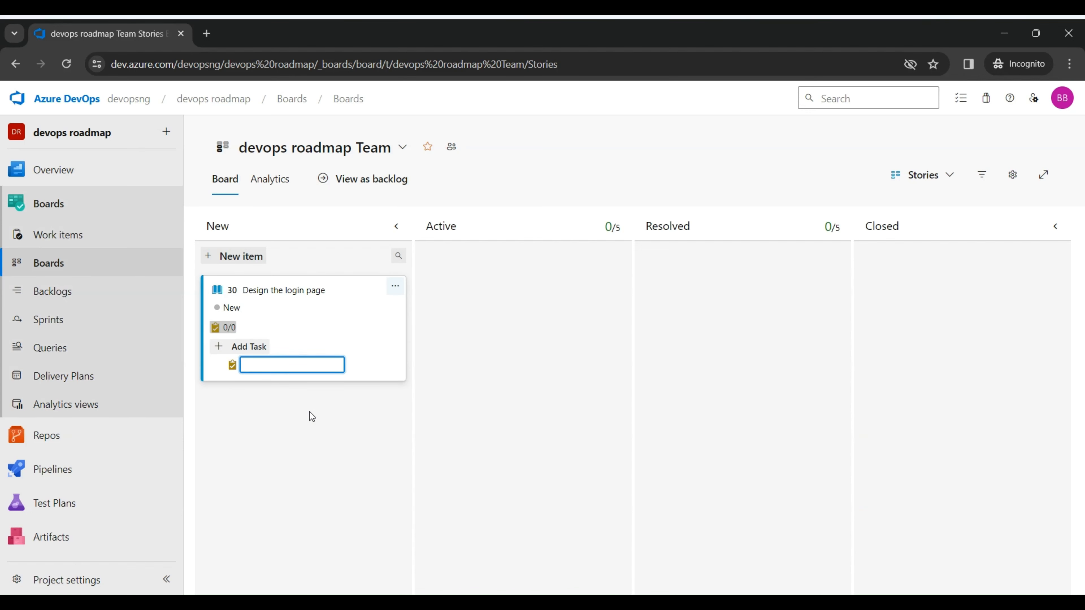
{"action": "type", "text": "Change background color"}
{"action": "key", "text": "Return"}
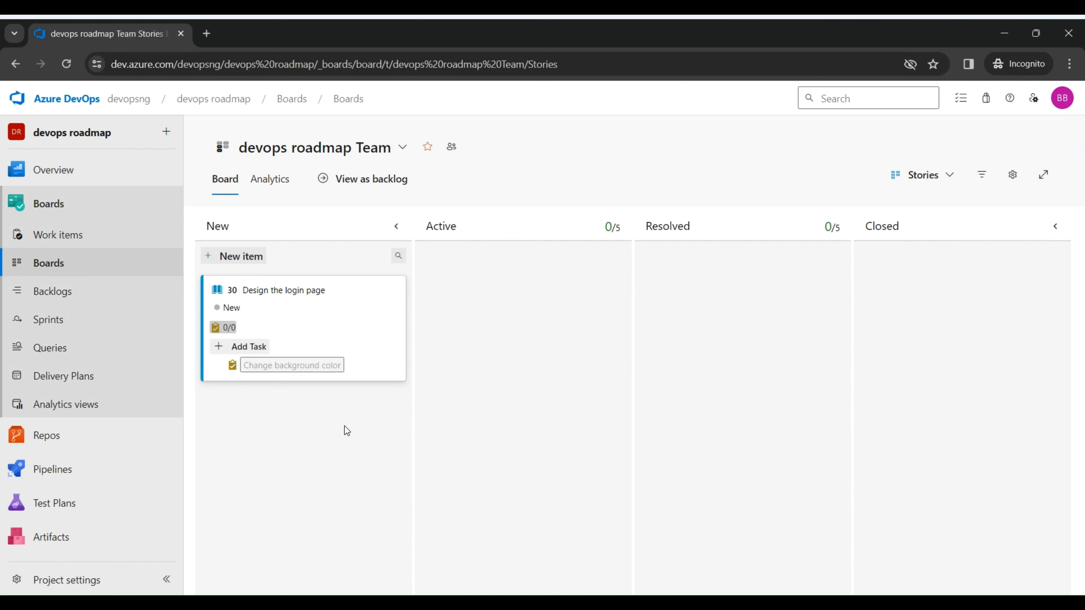
Step: Add a second task named "change the page layout" to the "Design the login page" story
{"action": "left_click", "coordinate": [253, 351]}
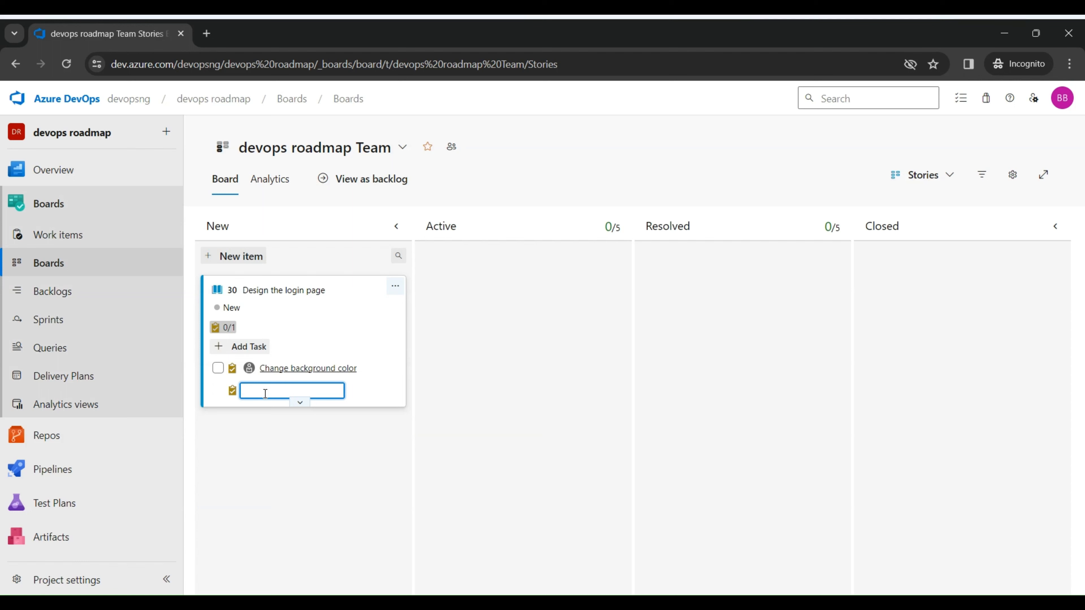
{"action": "type", "text": "change the pag"}
{"action": "type", "text": "e layouty"}
{"action": "left_click", "coordinate": [321, 429]}
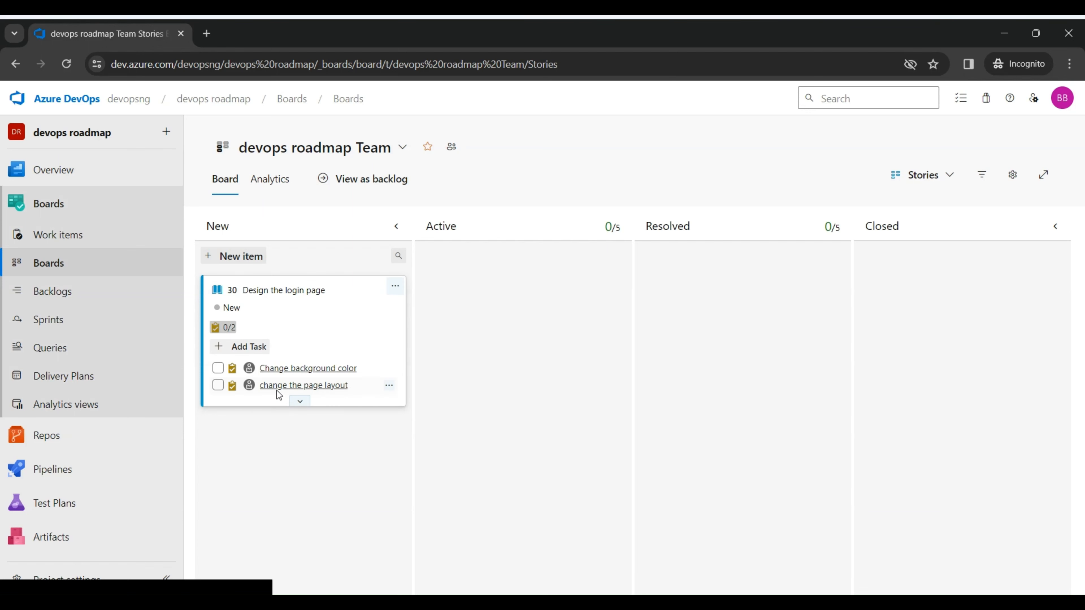
Step: Open the task "change the page layout" and return to the Stories board to view the story card's extra fields
{"action": "left_click", "coordinate": [274, 386]}
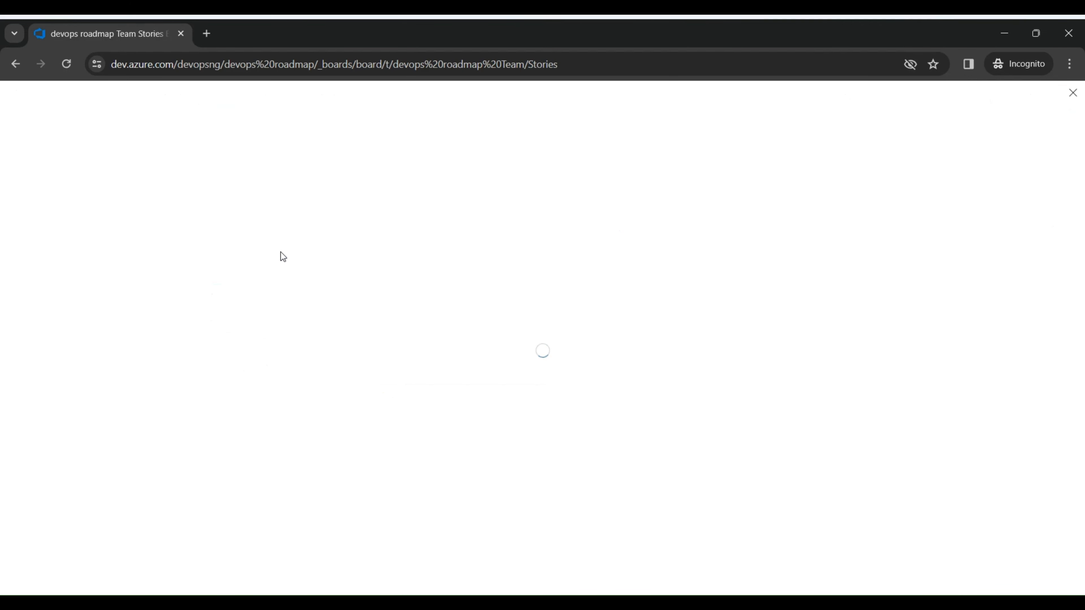
{"action": "left_click", "coordinate": [16, 63]}
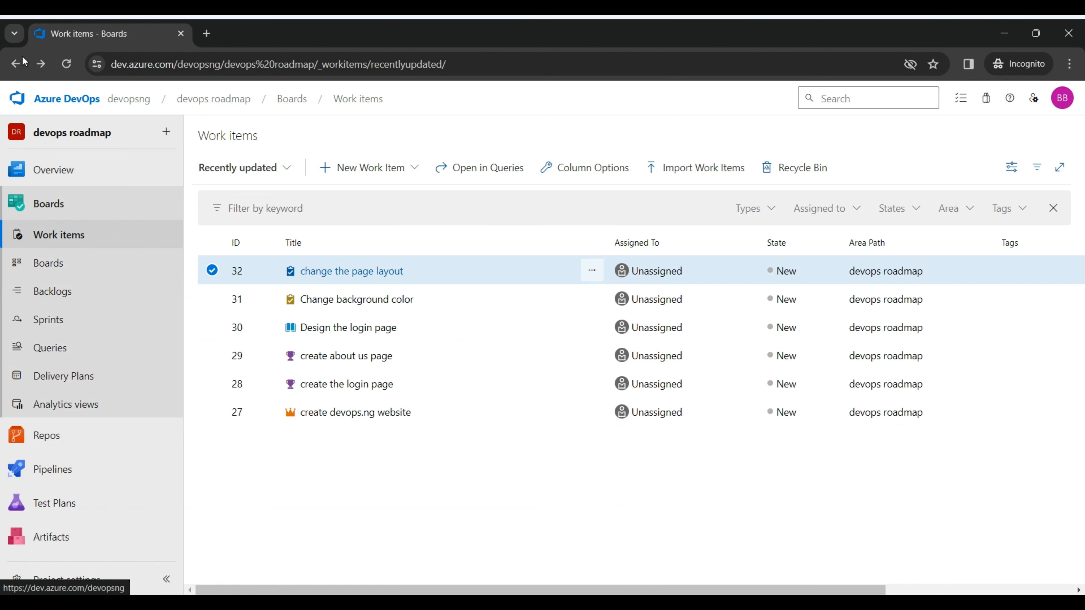
{"action": "left_click", "coordinate": [18, 64]}
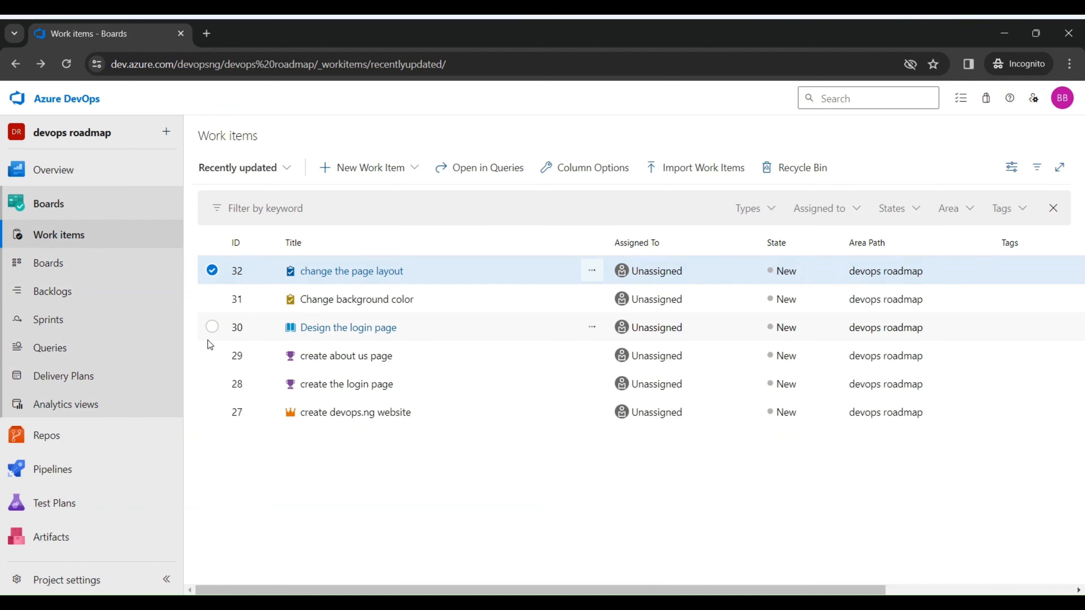
{"action": "left_click", "coordinate": [75, 262]}
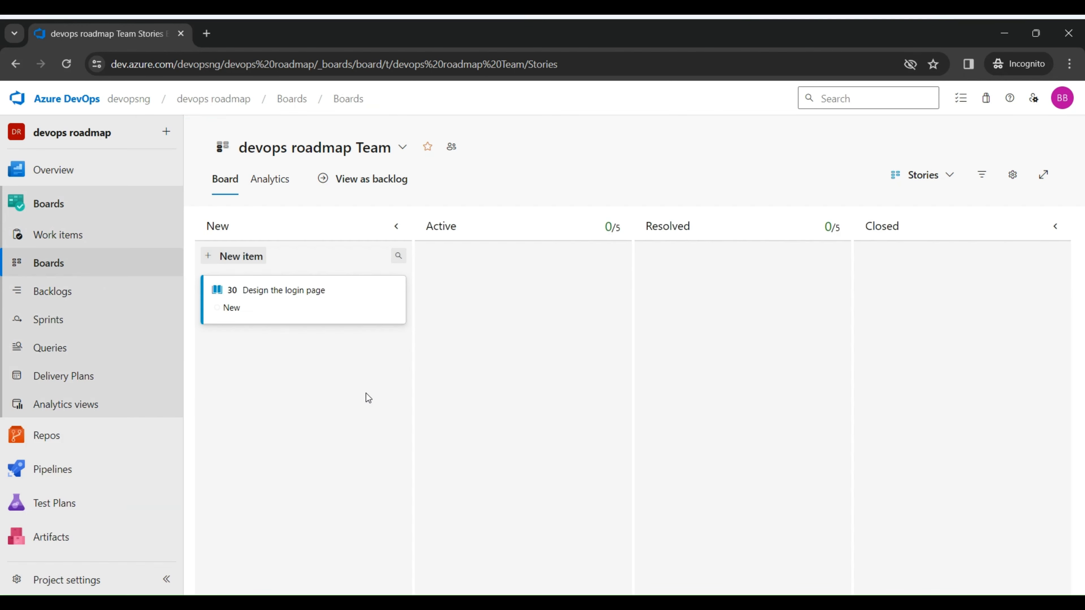
{"action": "left_click", "coordinate": [299, 337]}
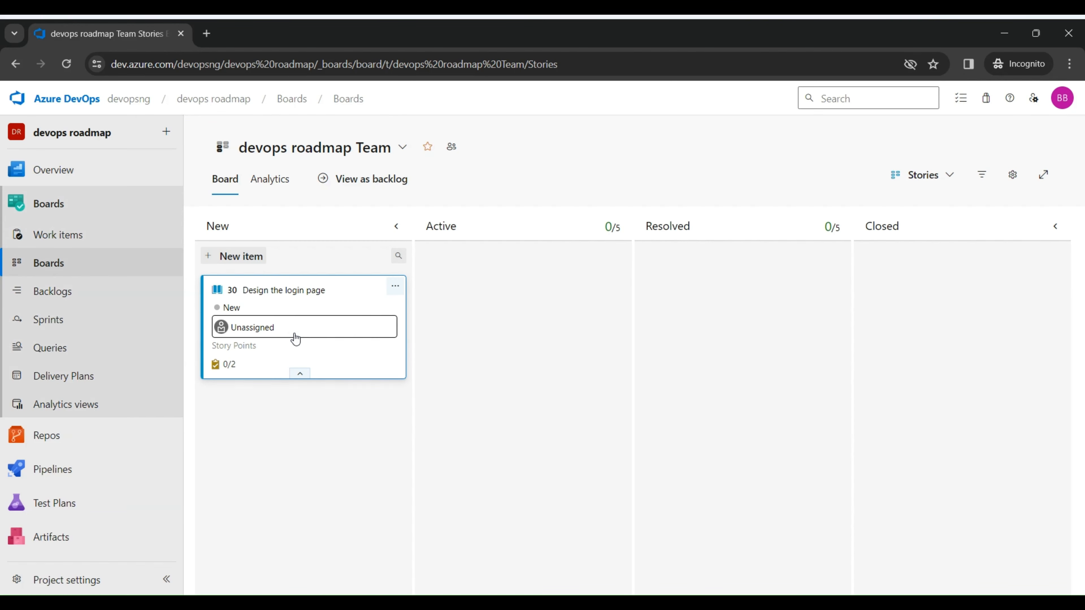
Step: Look through the team's sprints, viewing the backlogs of Iteration 2 and Iteration 1 and the list of available iterations
{"action": "left_click", "coordinate": [84, 327]}
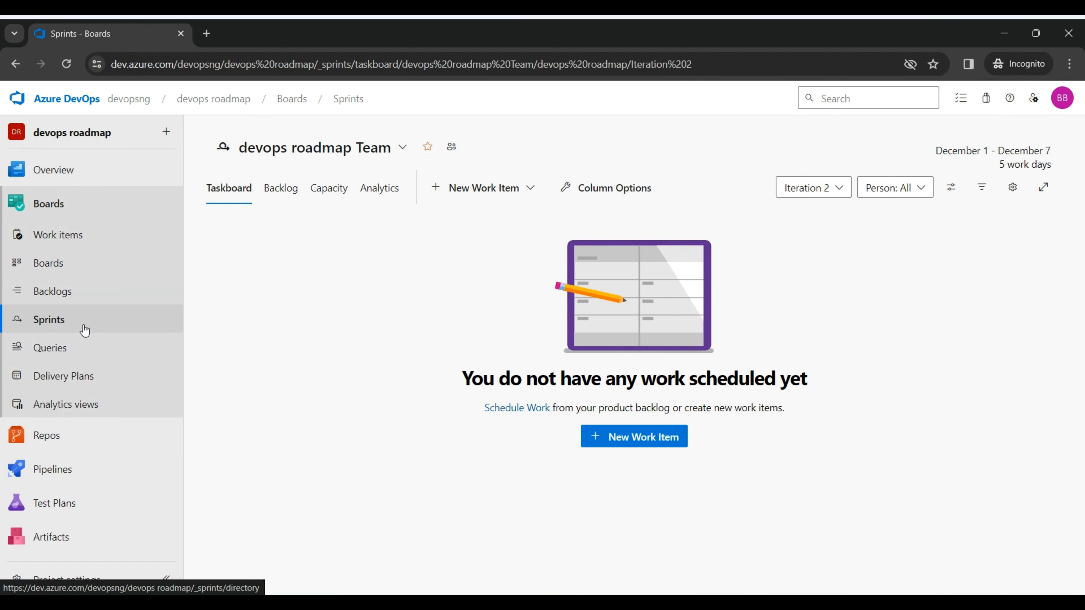
{"action": "left_click", "coordinate": [281, 190]}
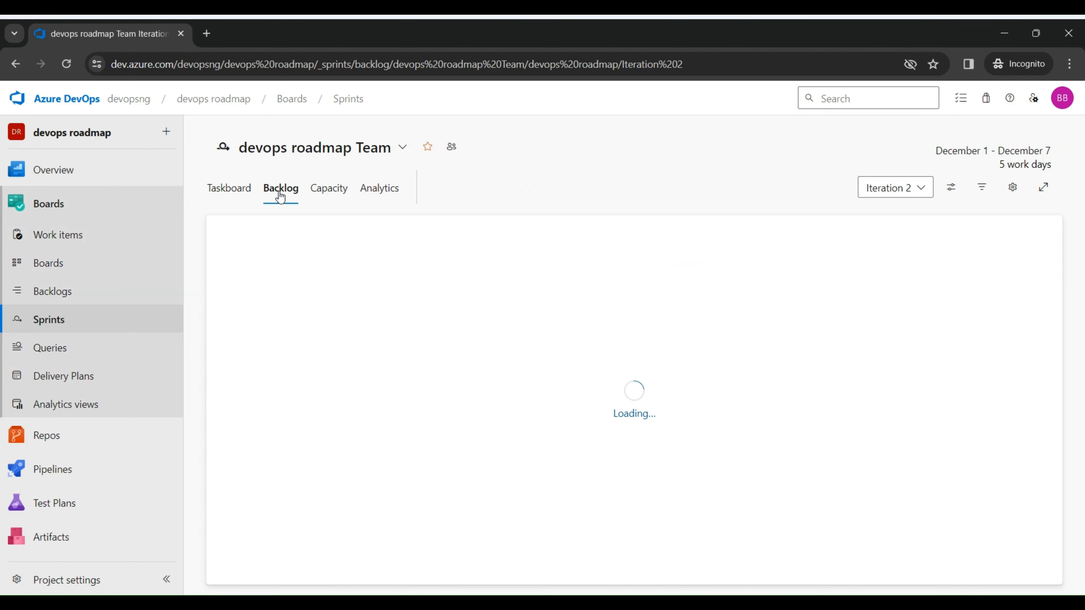
{"action": "left_click", "coordinate": [230, 191]}
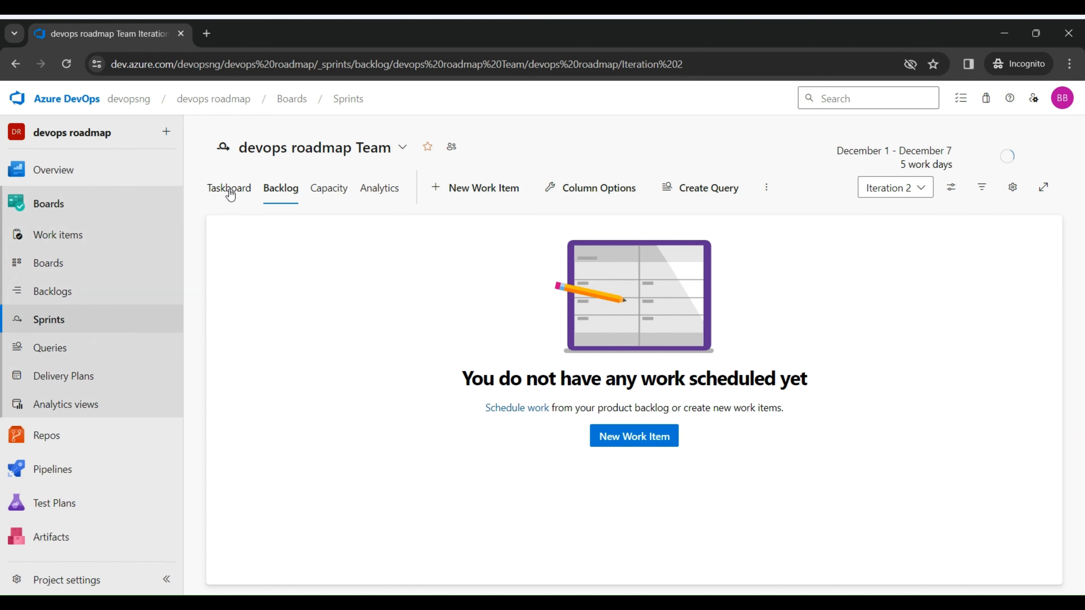
{"action": "left_click", "coordinate": [922, 189]}
{"action": "left_click", "coordinate": [833, 244]}
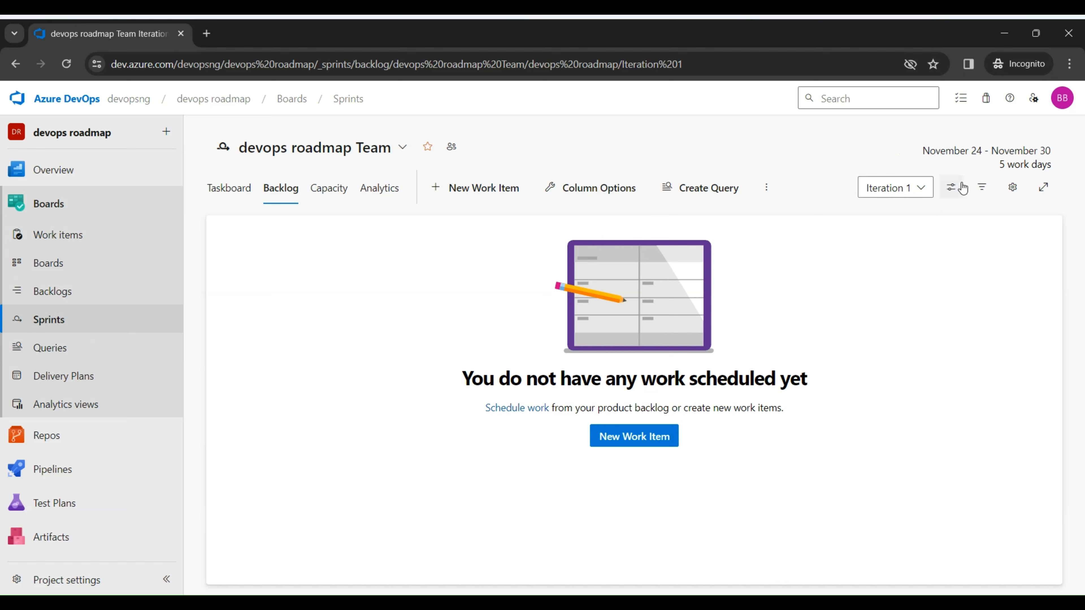
{"action": "left_click", "coordinate": [915, 197]}
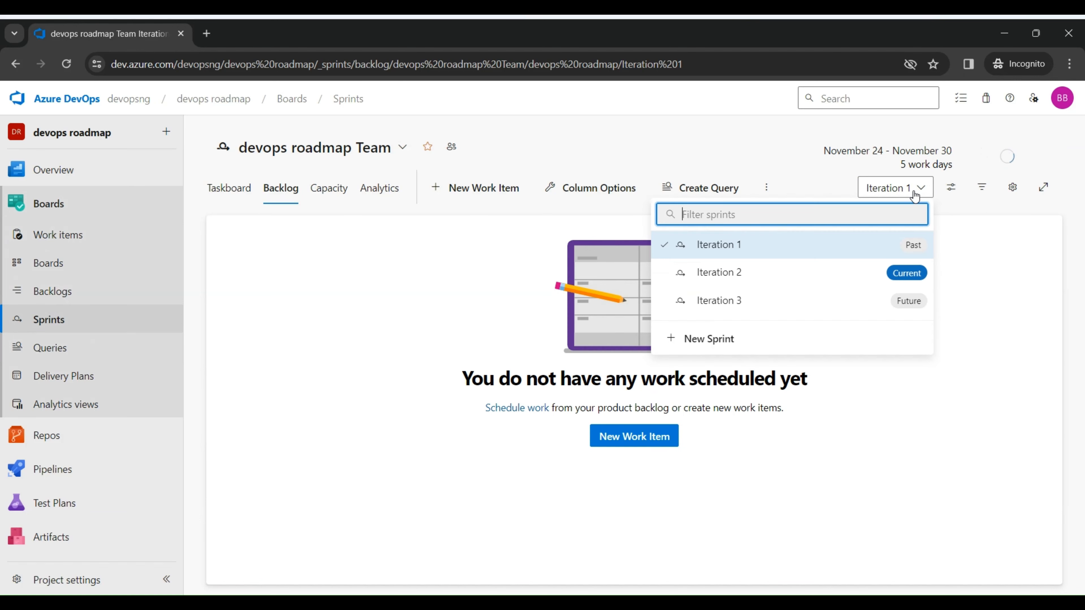
{"action": "left_click", "coordinate": [972, 324]}
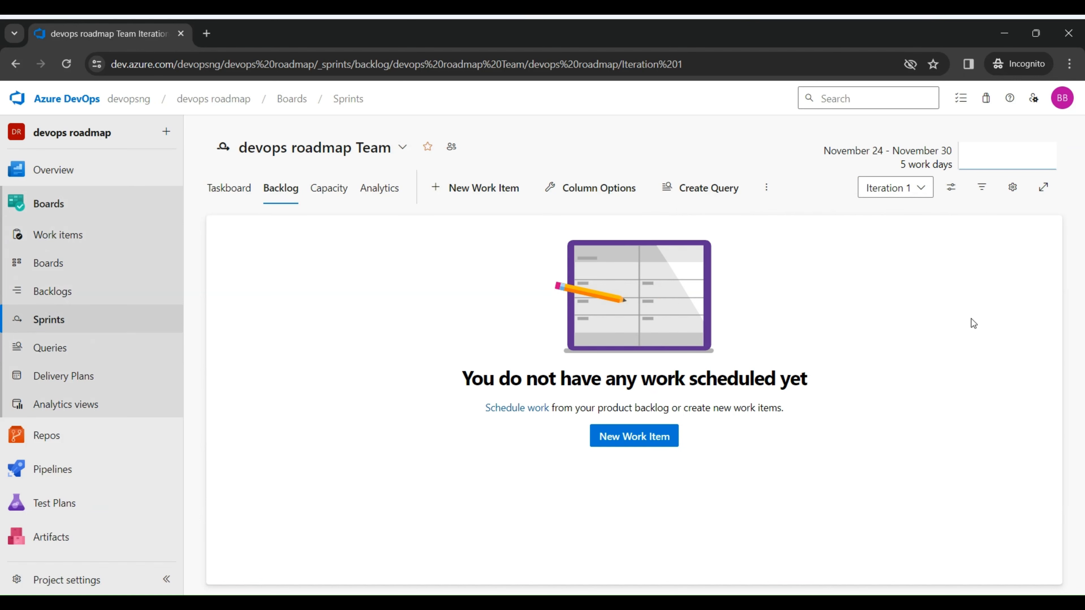
Step: Move the "Design the login page" story on the Stories board to the current iteration, Iteration 2
{"action": "left_click", "coordinate": [65, 271]}
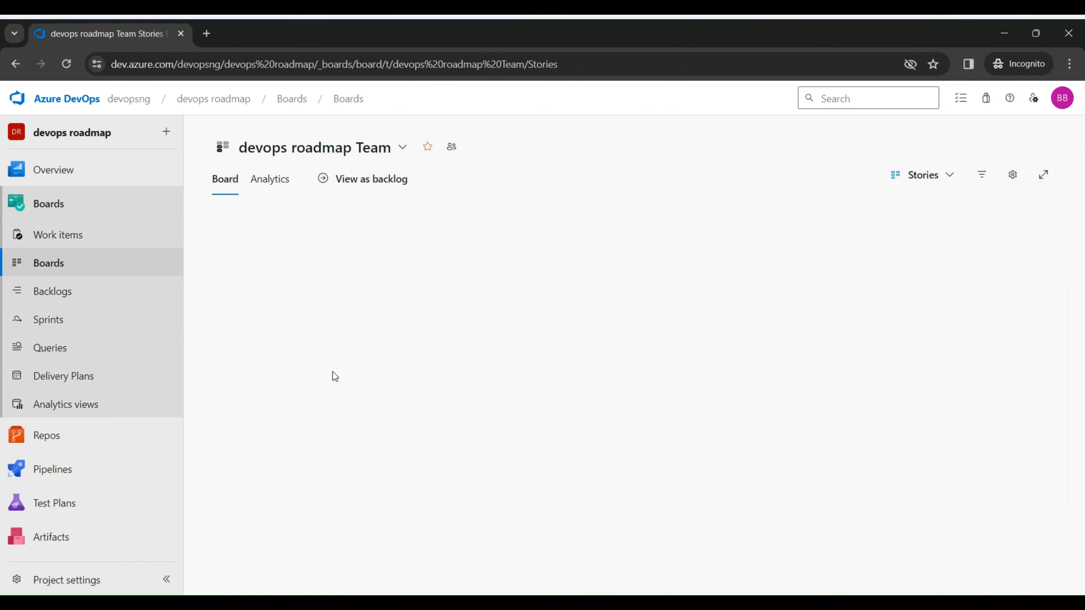
{"action": "left_click", "coordinate": [299, 337]}
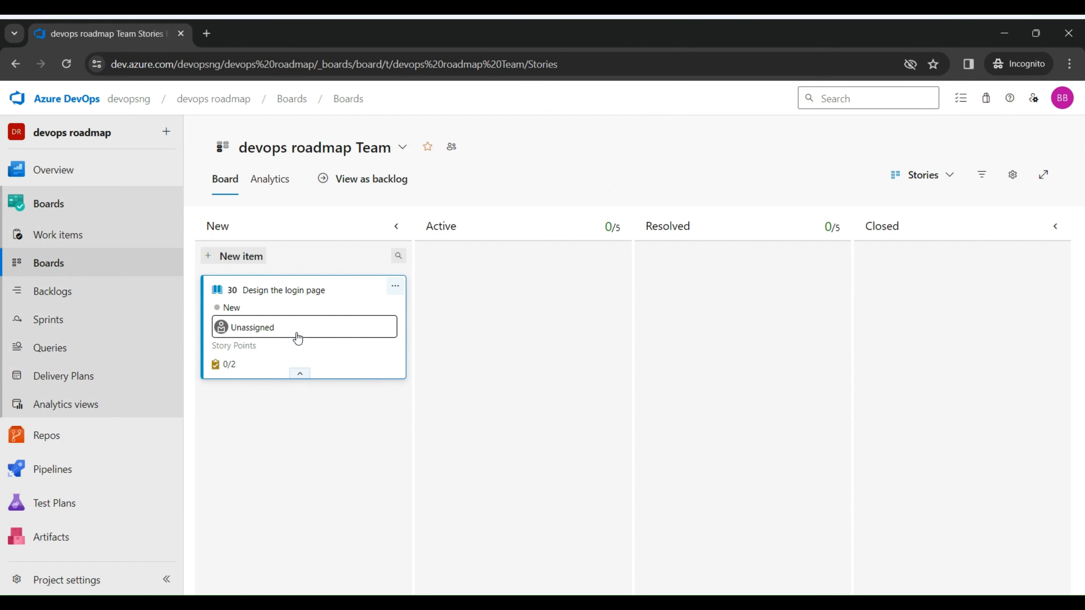
{"action": "left_click", "coordinate": [297, 374]}
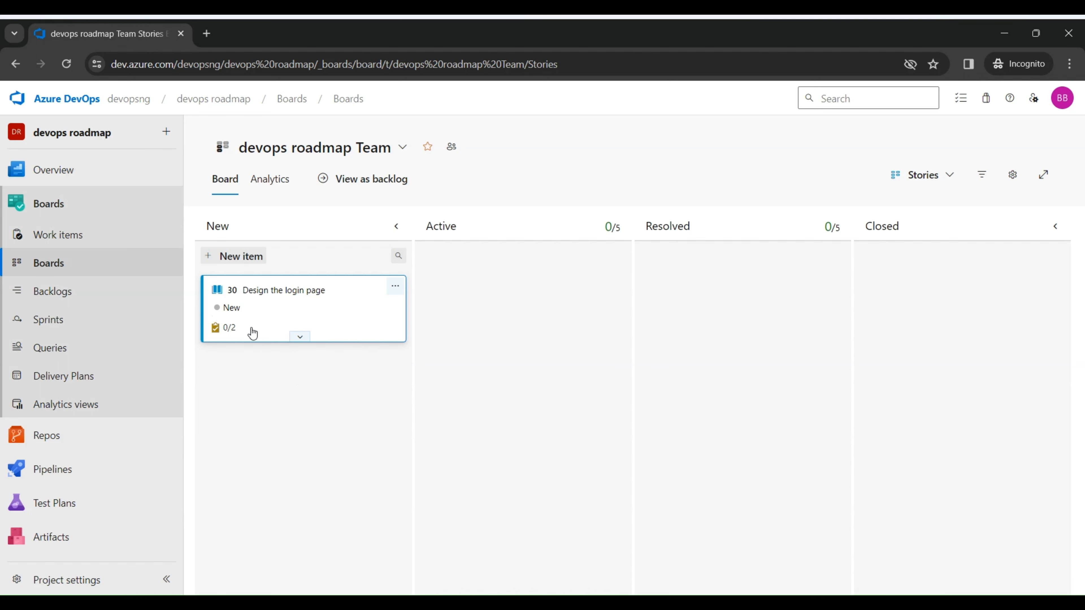
{"action": "left_click", "coordinate": [226, 328]}
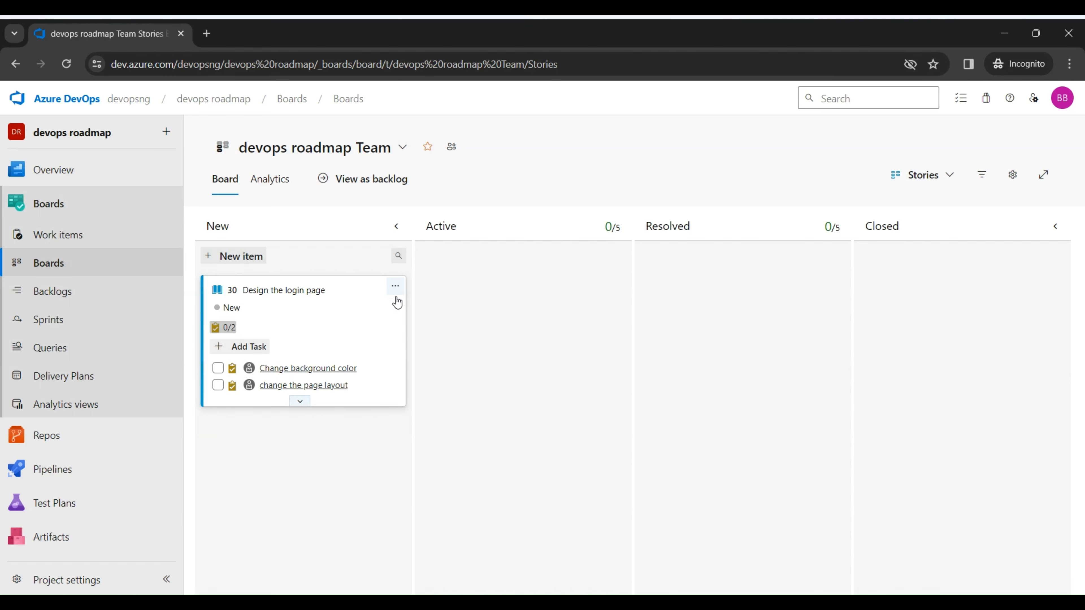
{"action": "left_click", "coordinate": [395, 286]}
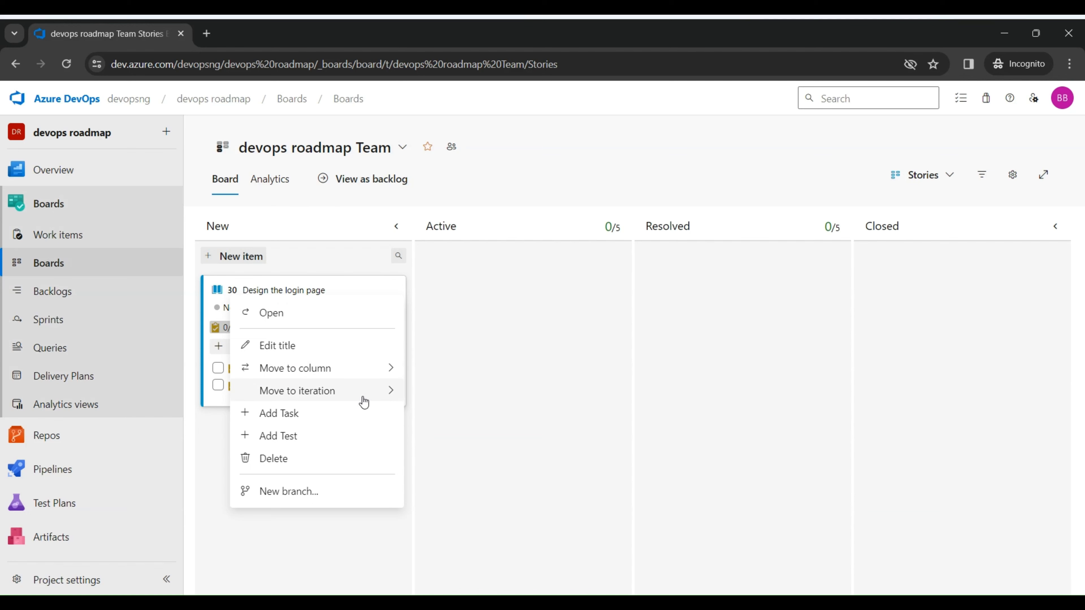
{"action": "mouse_move", "coordinate": [389, 391]}
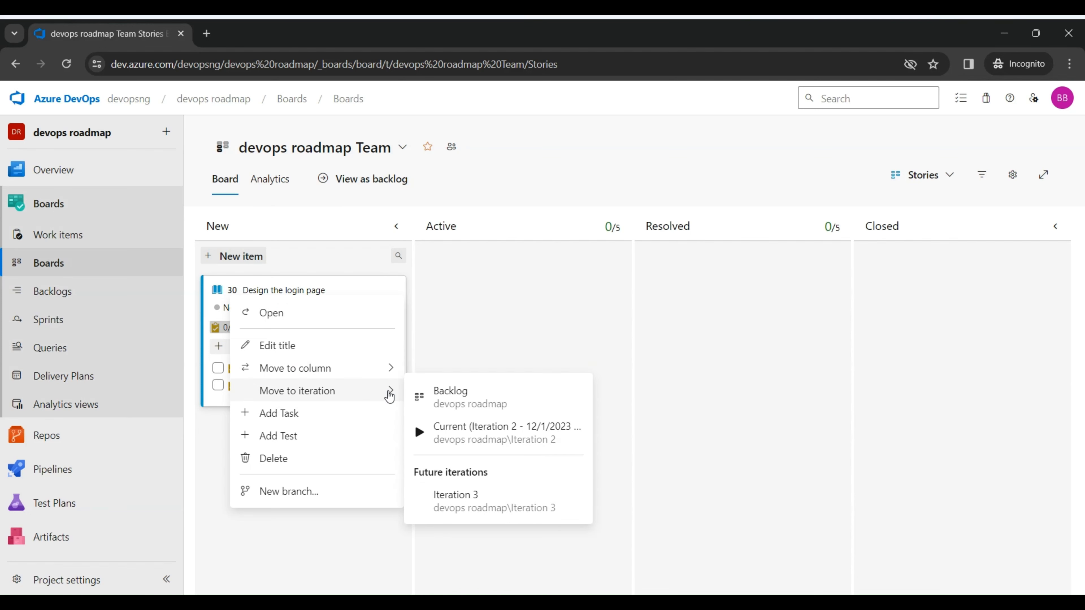
{"action": "left_click", "coordinate": [460, 440]}
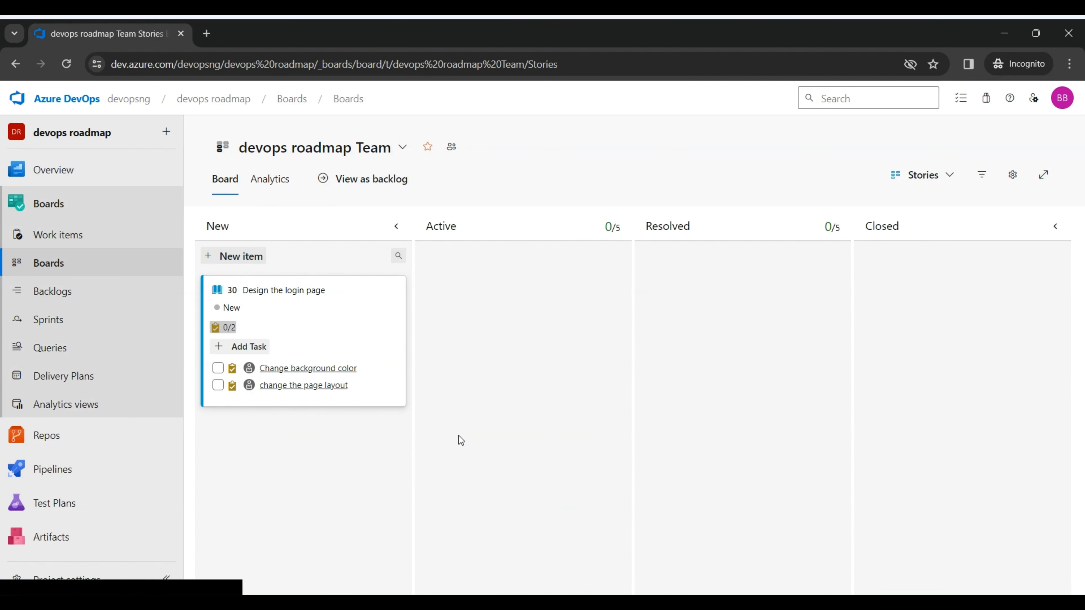
Step: Check the Iteration 2 sprint's backlog and taskboard for the "Design the login page" story and its tasks
{"action": "left_click", "coordinate": [70, 320]}
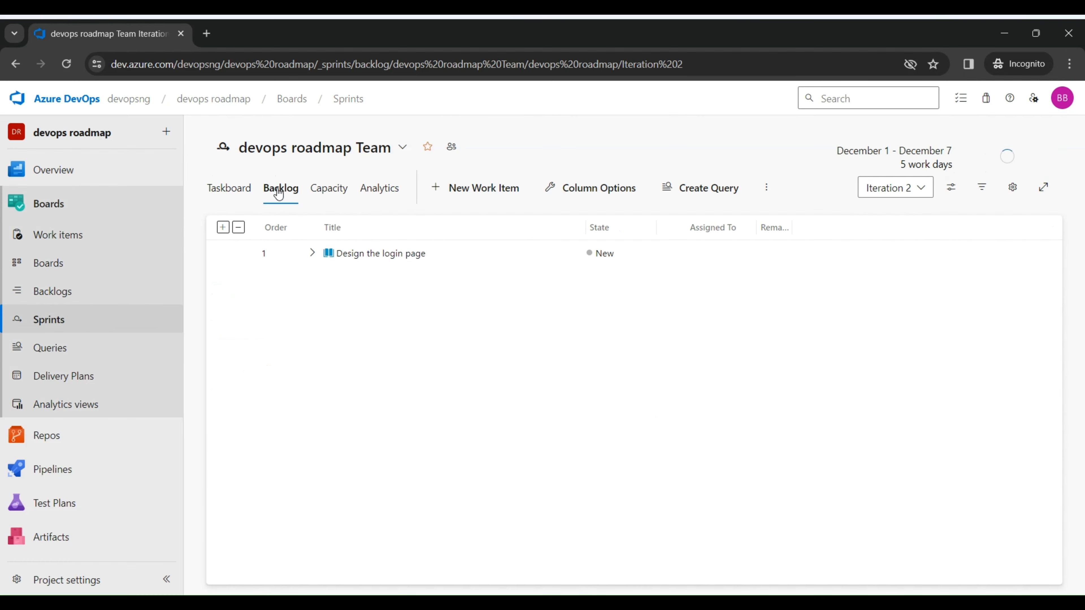
{"action": "left_click", "coordinate": [242, 187]}
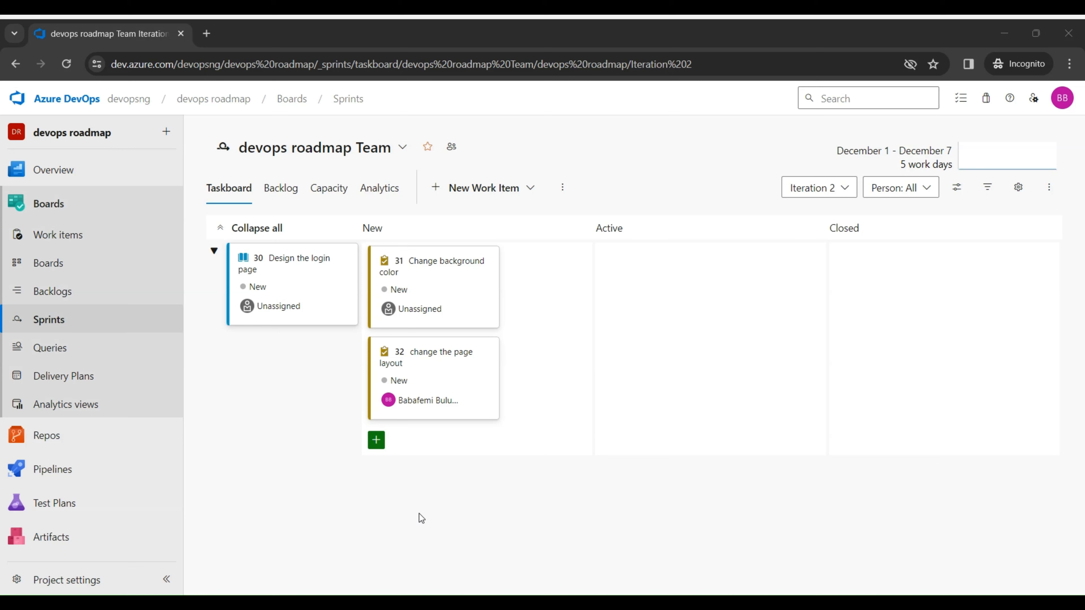
Step: Add a bug titled "slow page loading" to the New column of the team's Stories board
{"action": "left_click", "coordinate": [65, 263]}
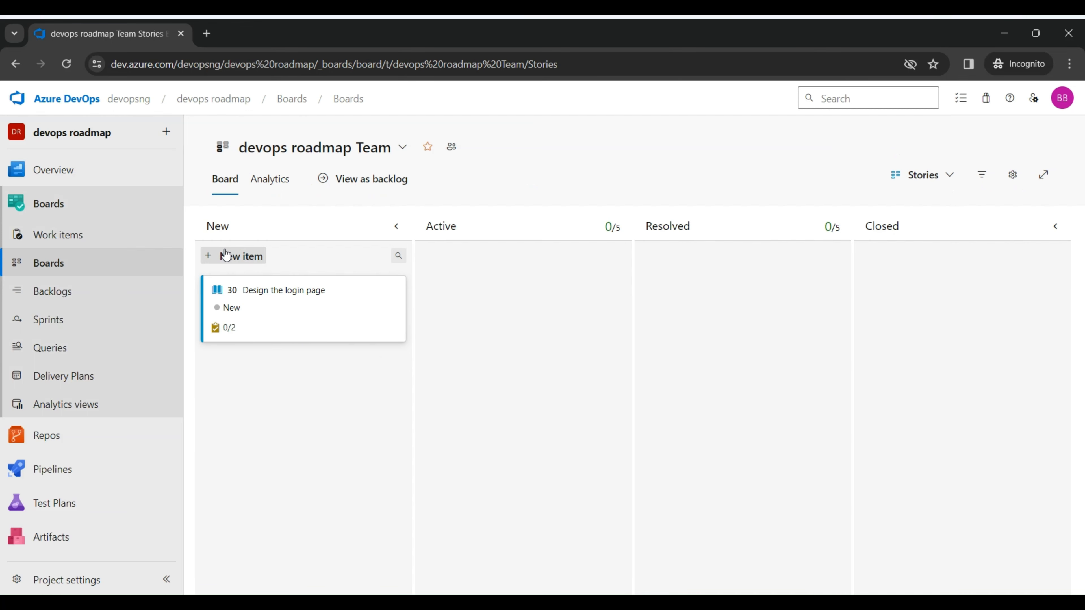
{"action": "left_click", "coordinate": [226, 258]}
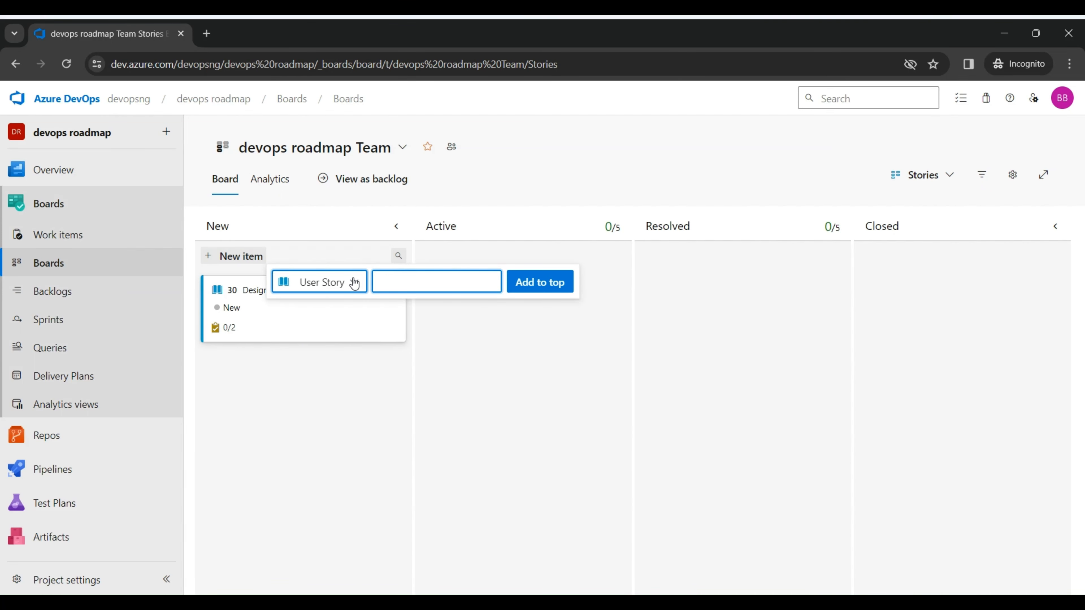
{"action": "left_click", "coordinate": [353, 282]}
{"action": "left_click", "coordinate": [337, 336]}
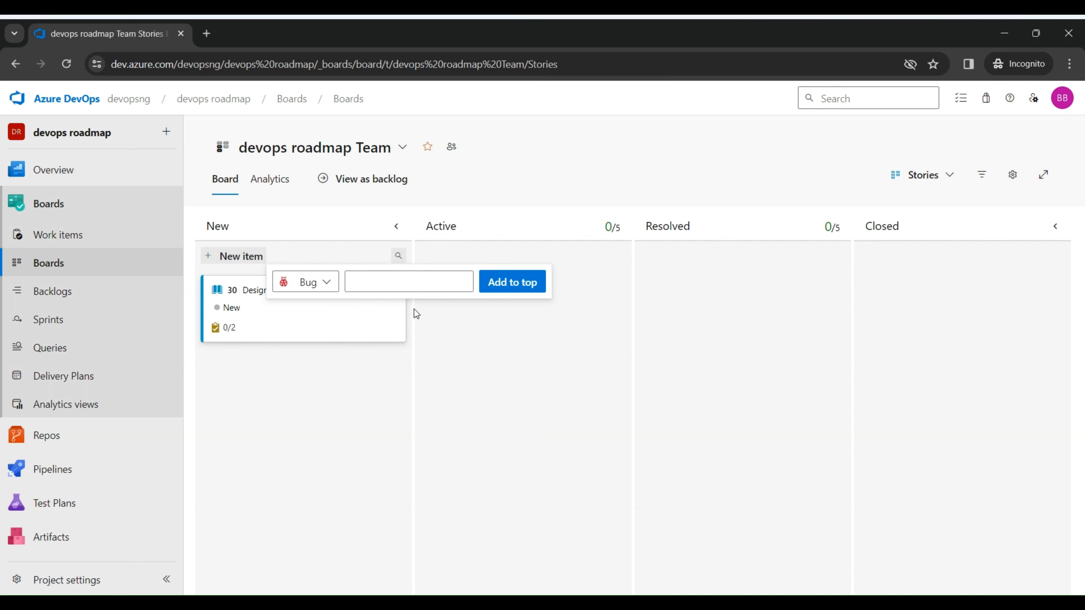
{"action": "left_click", "coordinate": [399, 283]}
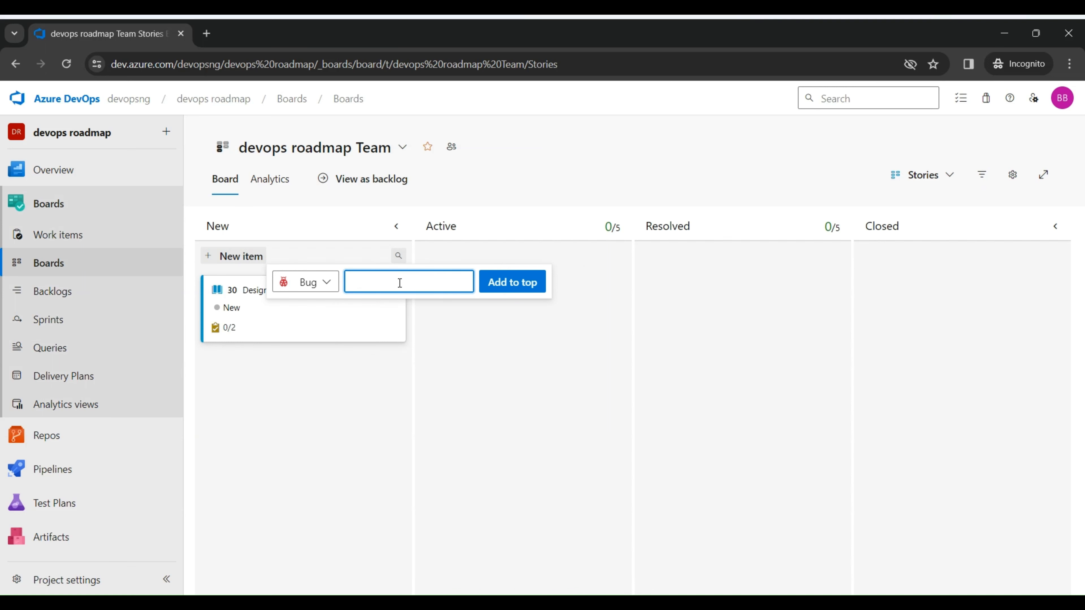
{"action": "type", "text": "slow page loagi"}
{"action": "key", "text": "BackSpace"}
{"action": "key", "text": "BackSpace"}
{"action": "key", "text": "BackSpace"}
{"action": "type", "text": "ading"}
{"action": "left_click", "coordinate": [498, 281]}
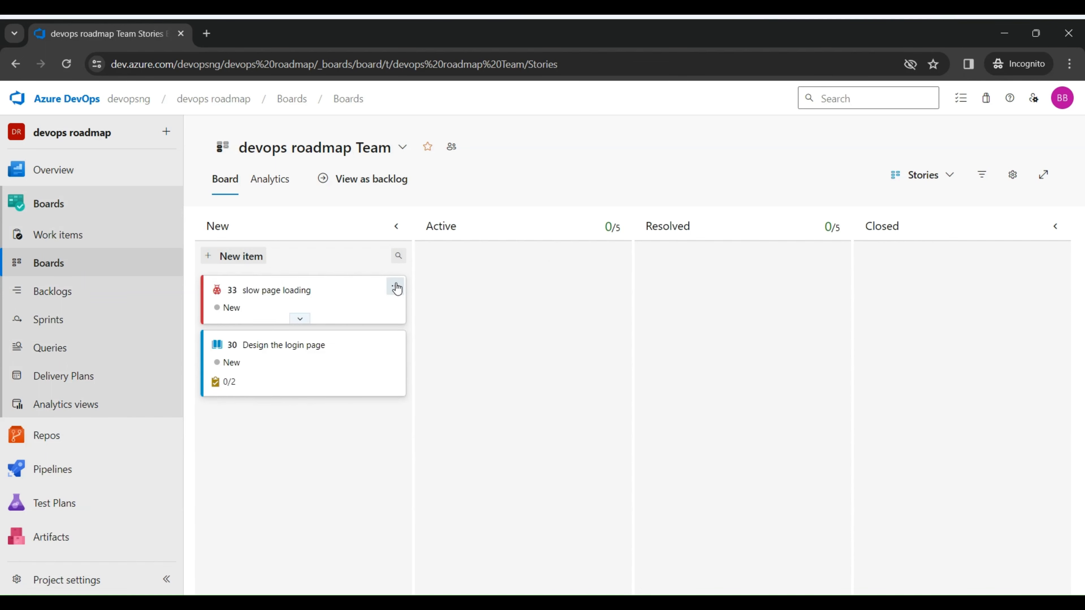
Step: Add a task titled "check the CDN" to the "slow page loading" bug
{"action": "left_click", "coordinate": [395, 286]}
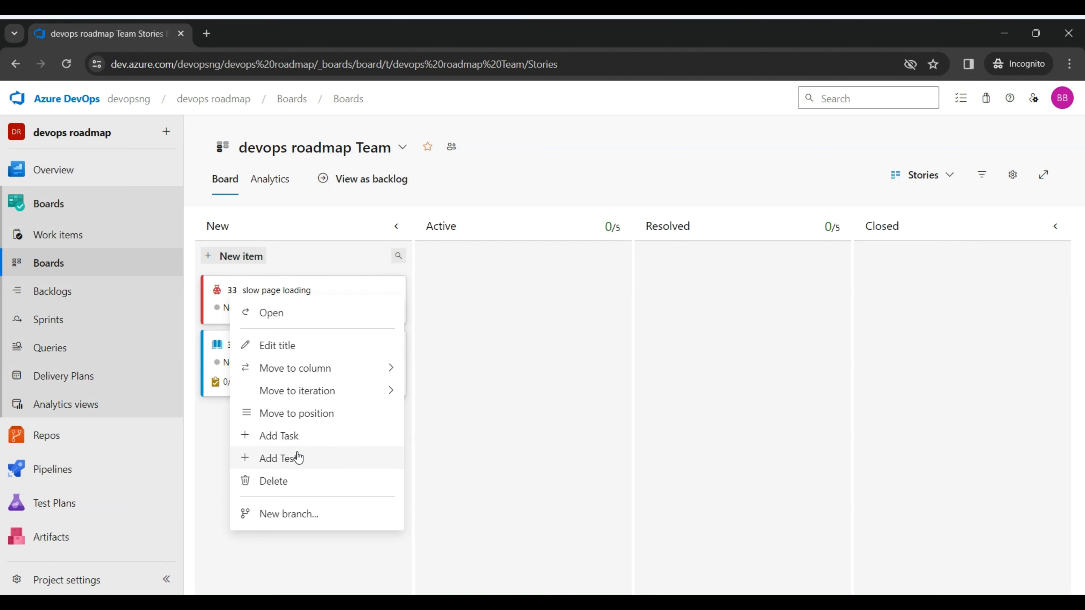
{"action": "left_click", "coordinate": [360, 436]}
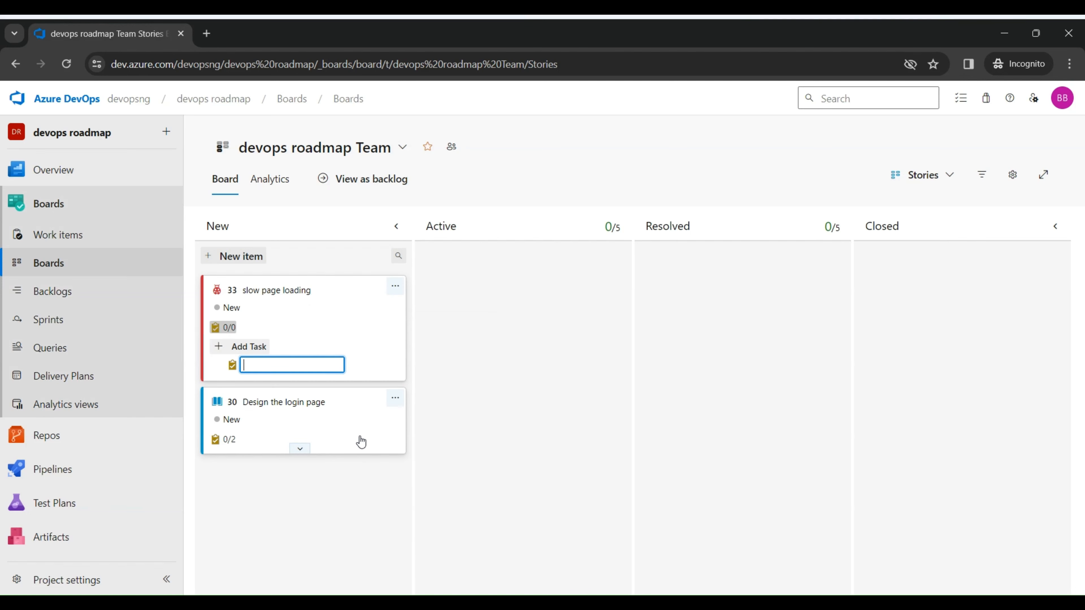
{"action": "type", "text": "check y"}
{"action": "key", "text": "BackSpace"}
{"action": "type", "text": "the CDN"}
{"action": "key", "text": "Return"}
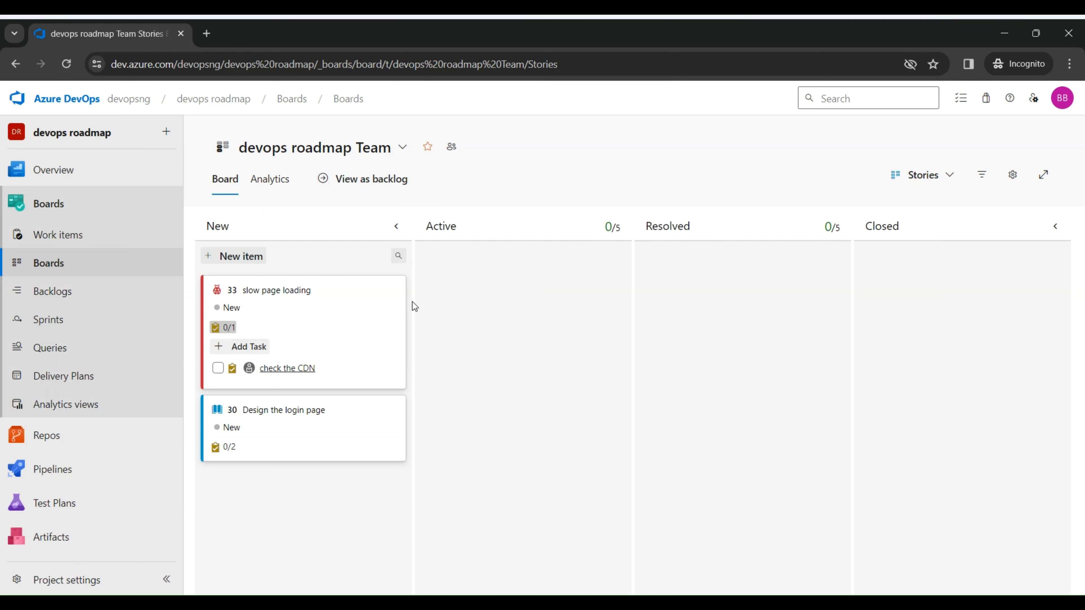
Step: Move the "slow page loading" bug to the current iteration, Iteration 2, and view that sprint's taskboard
{"action": "left_click", "coordinate": [401, 290]}
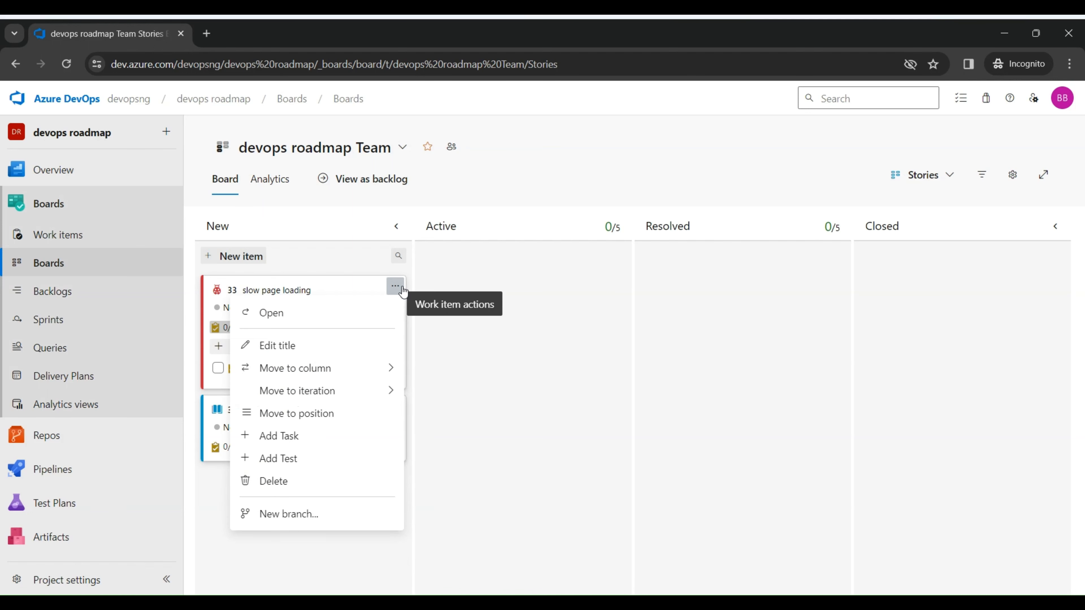
{"action": "mouse_move", "coordinate": [378, 403]}
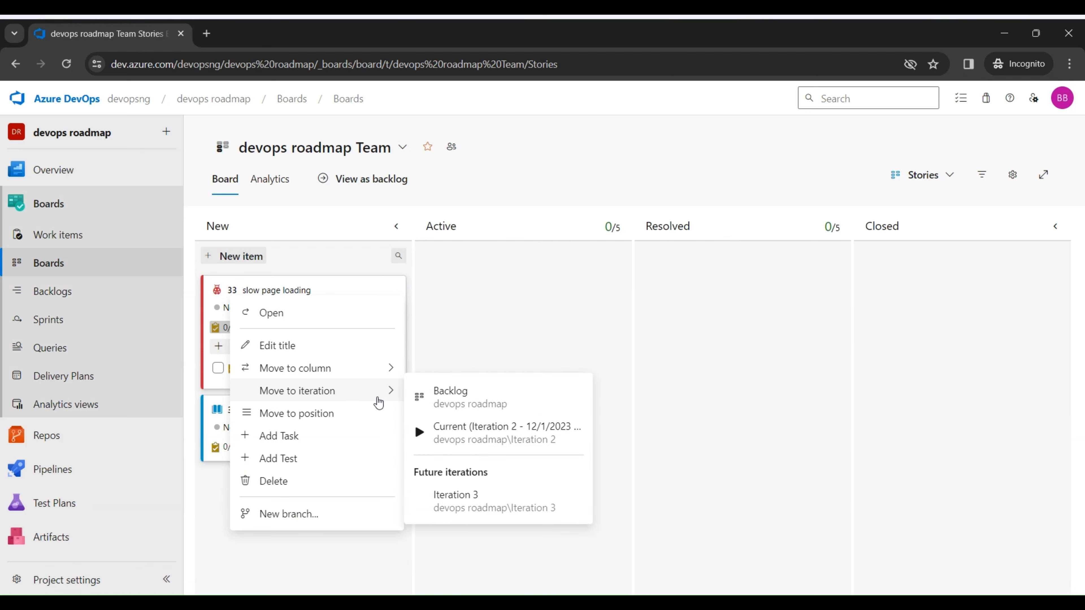
{"action": "left_click", "coordinate": [459, 421]}
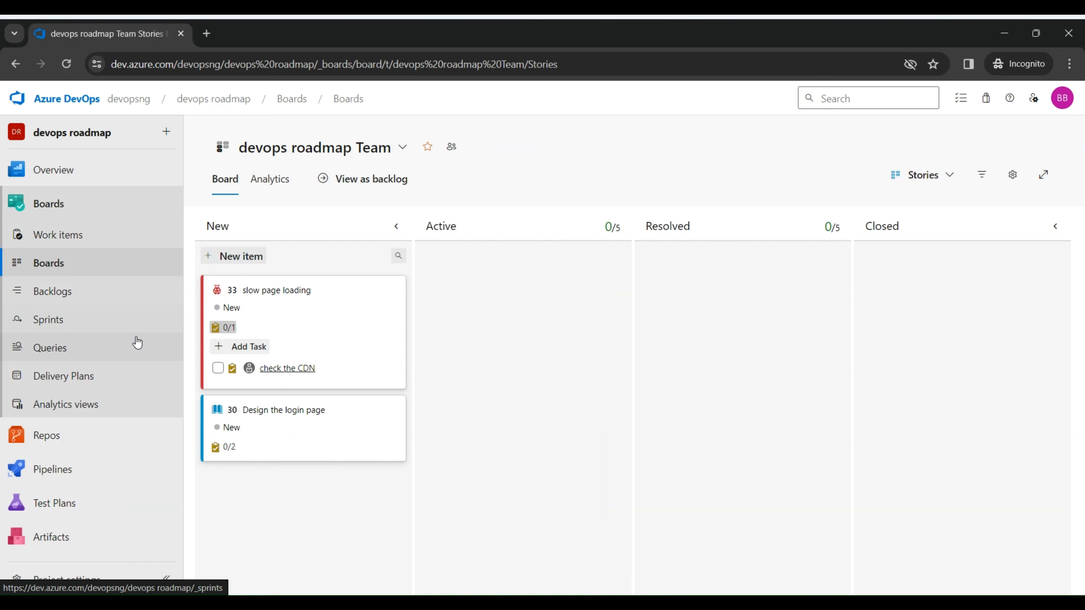
{"action": "left_click", "coordinate": [106, 316]}
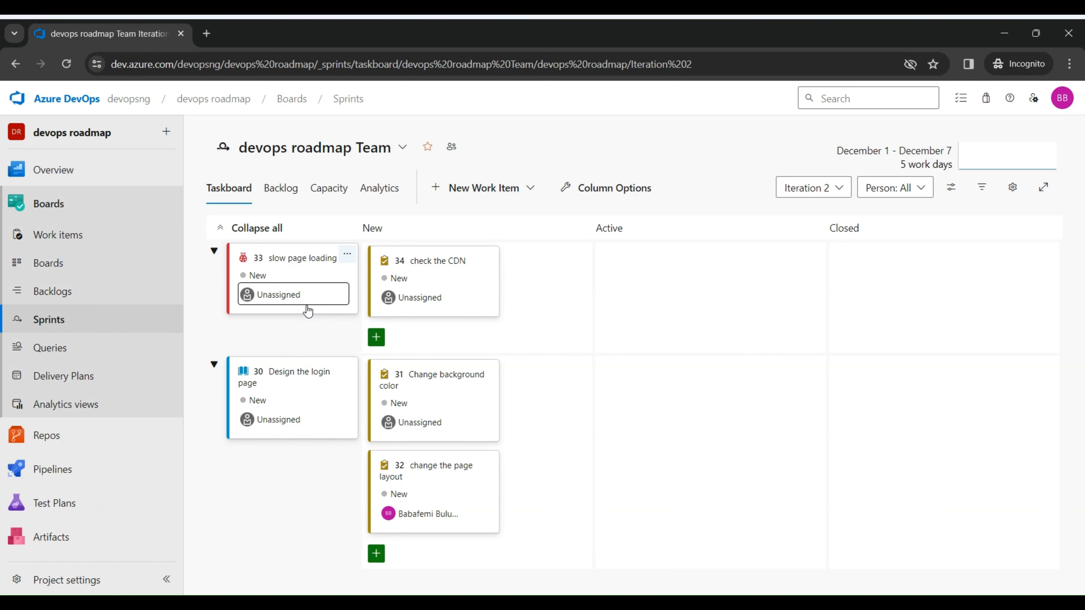
Step: View the Features board, including the extra fields and available actions of the "create the login page" feature
{"action": "left_click", "coordinate": [75, 272]}
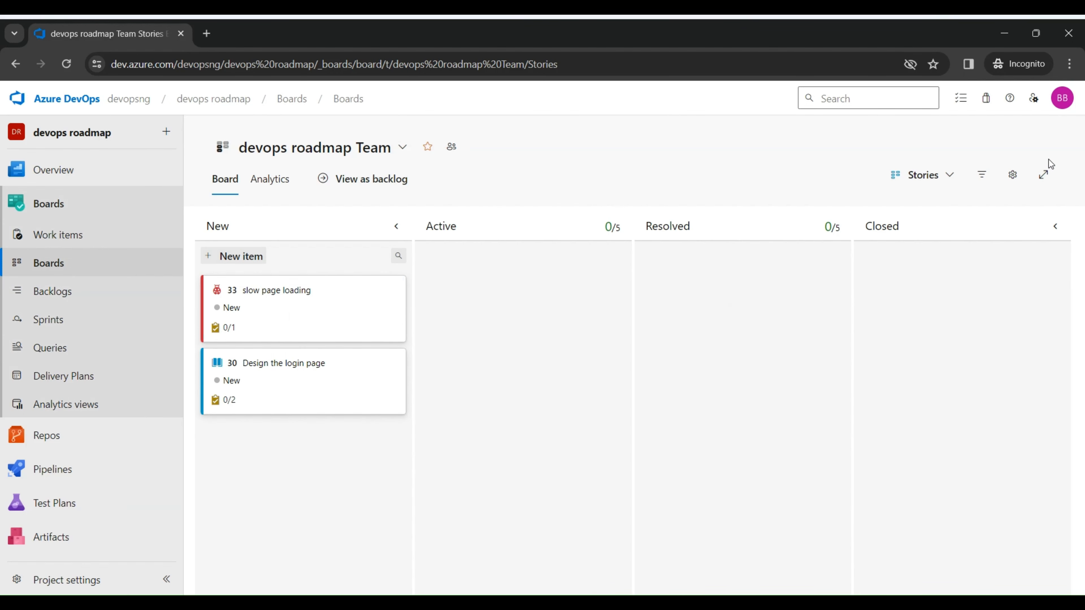
{"action": "left_click", "coordinate": [950, 176]}
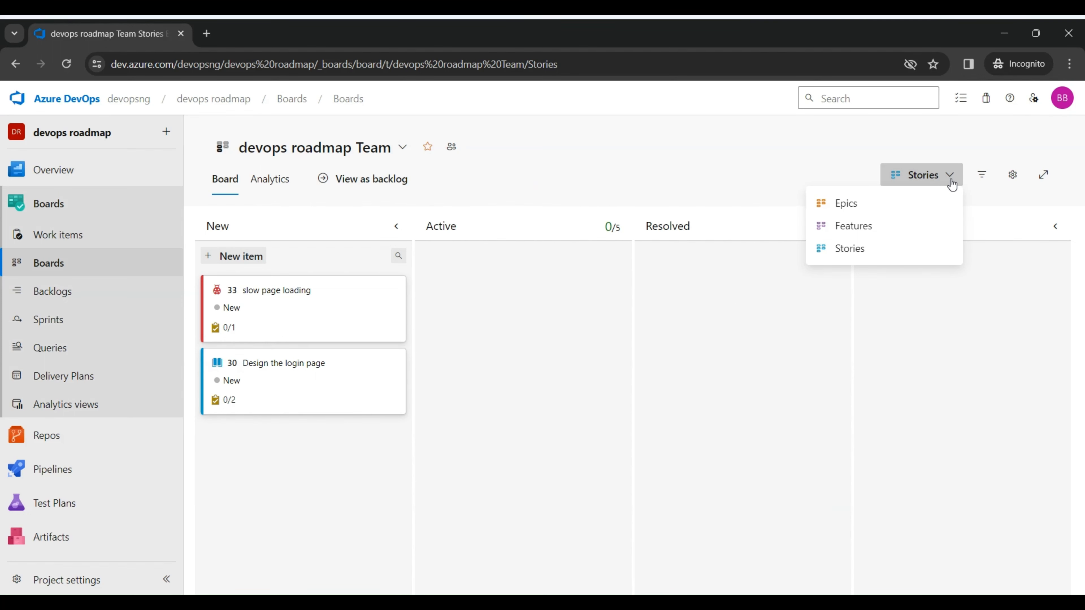
{"action": "left_click", "coordinate": [878, 228]}
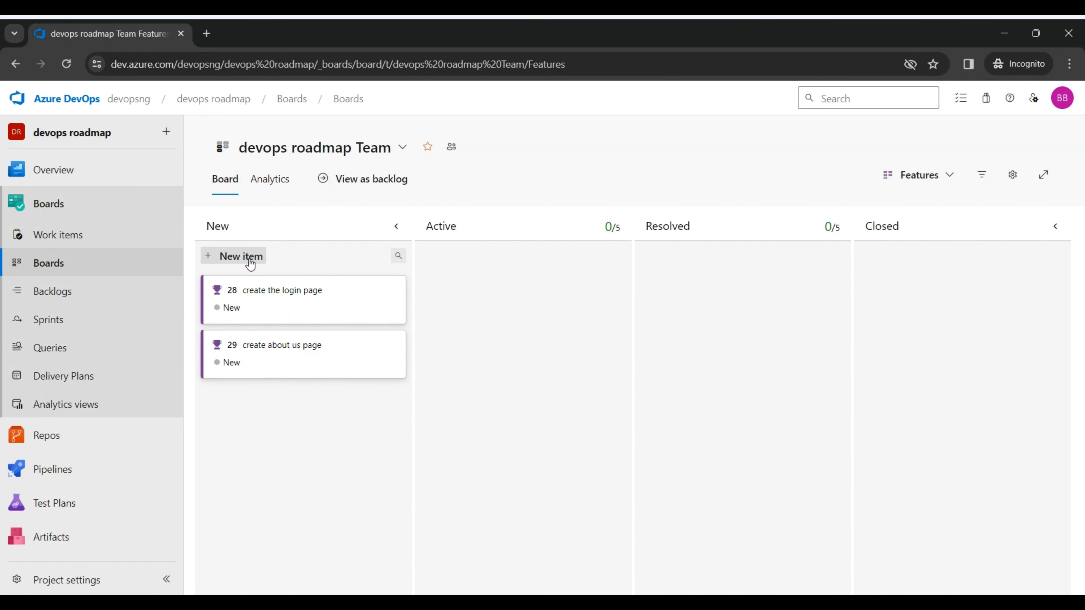
{"action": "left_click", "coordinate": [304, 322]}
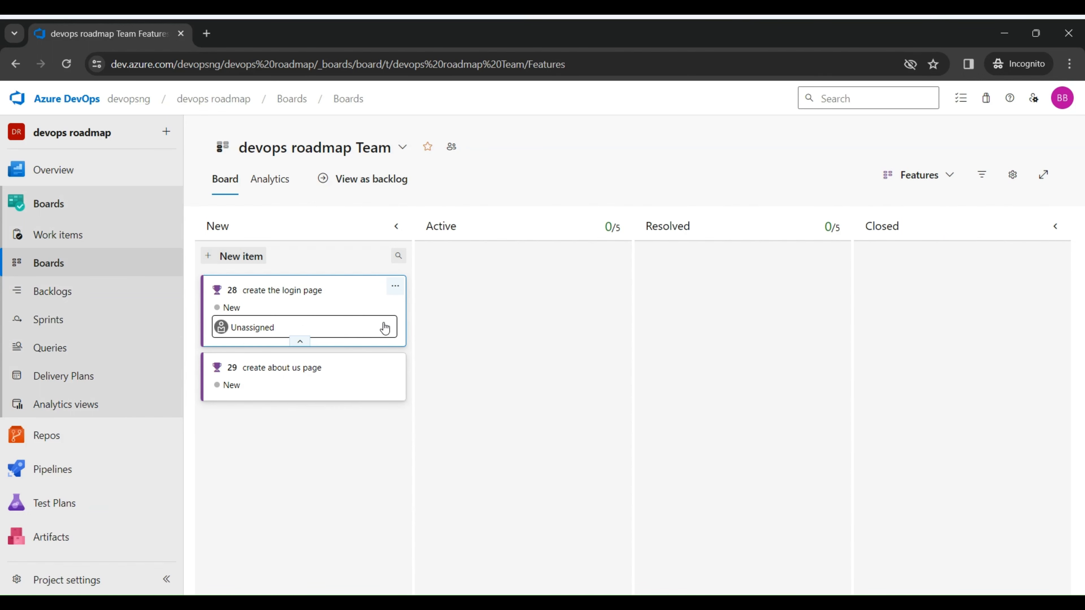
{"action": "left_click", "coordinate": [394, 292]}
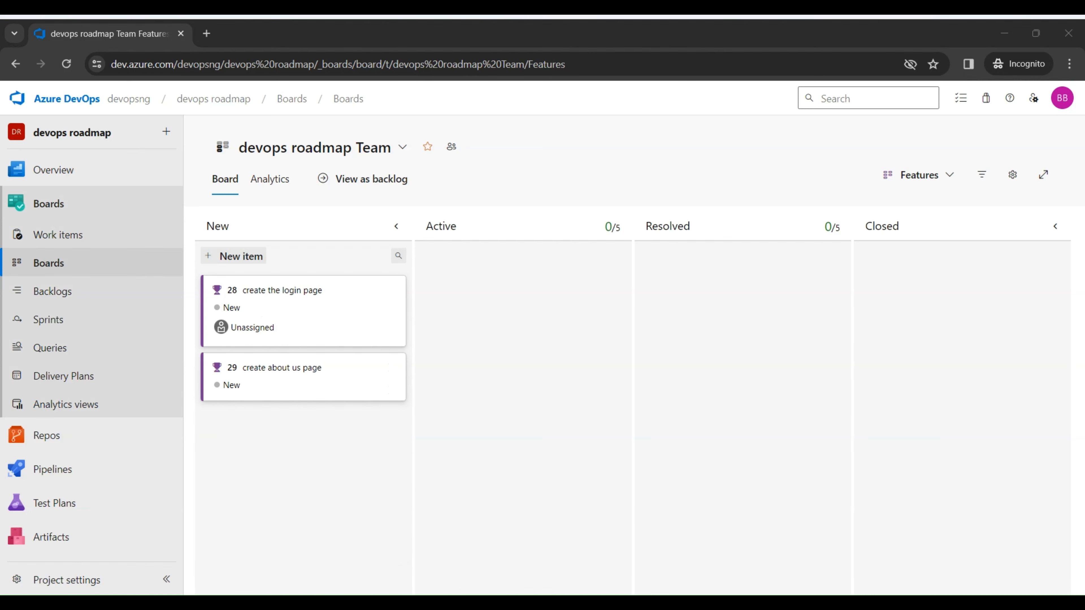
{"action": "left_click", "coordinate": [389, 284]}
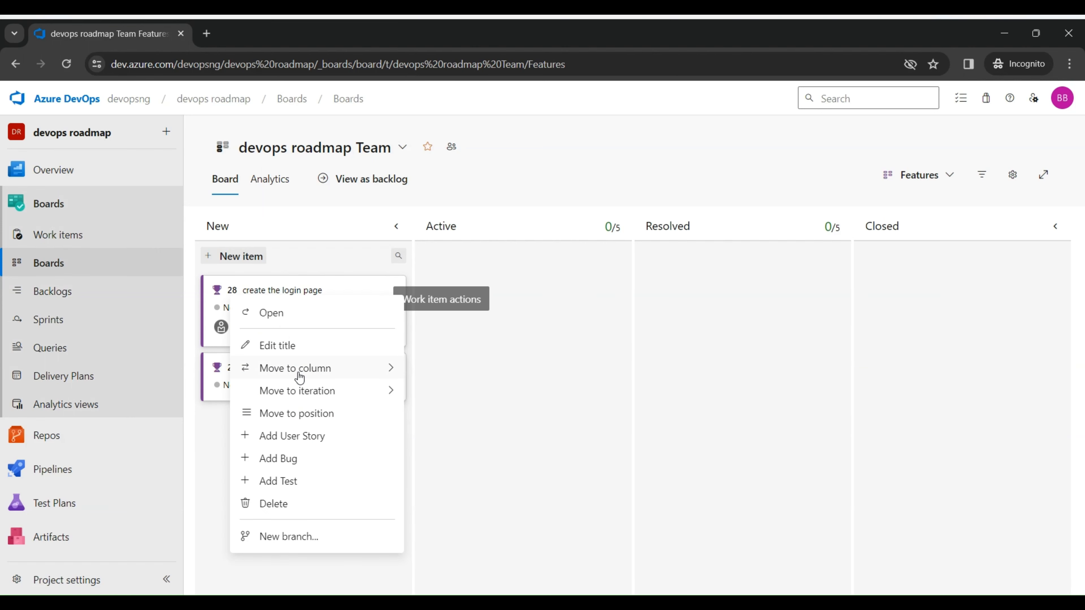
Step: View the Epics board, including the extra fields and available actions of the "create devops.ng website" epic
{"action": "left_click", "coordinate": [949, 176]}
{"action": "left_click", "coordinate": [897, 202]}
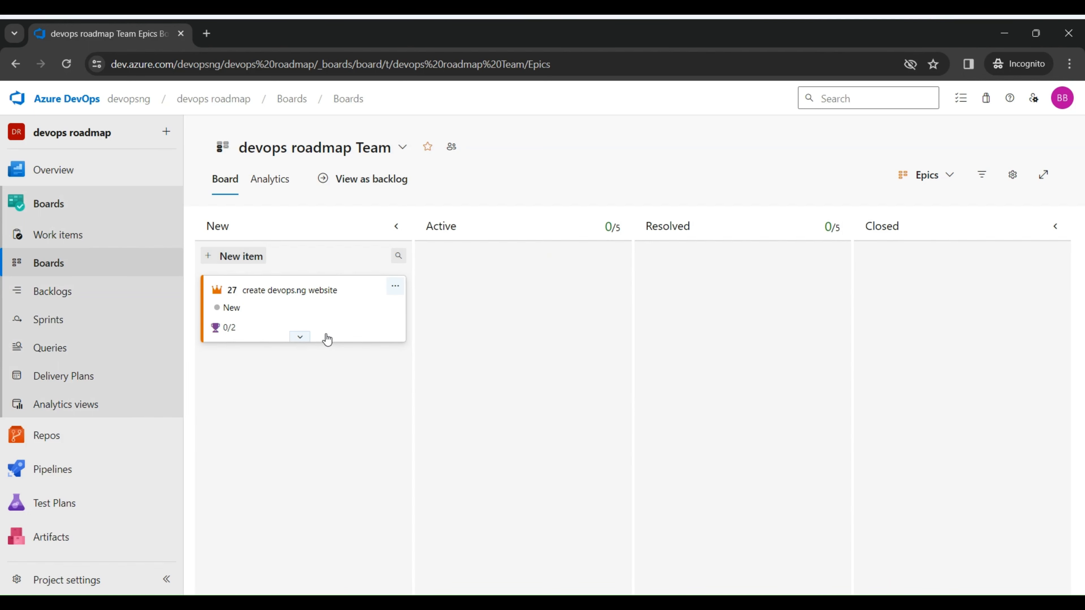
{"action": "left_click", "coordinate": [300, 339]}
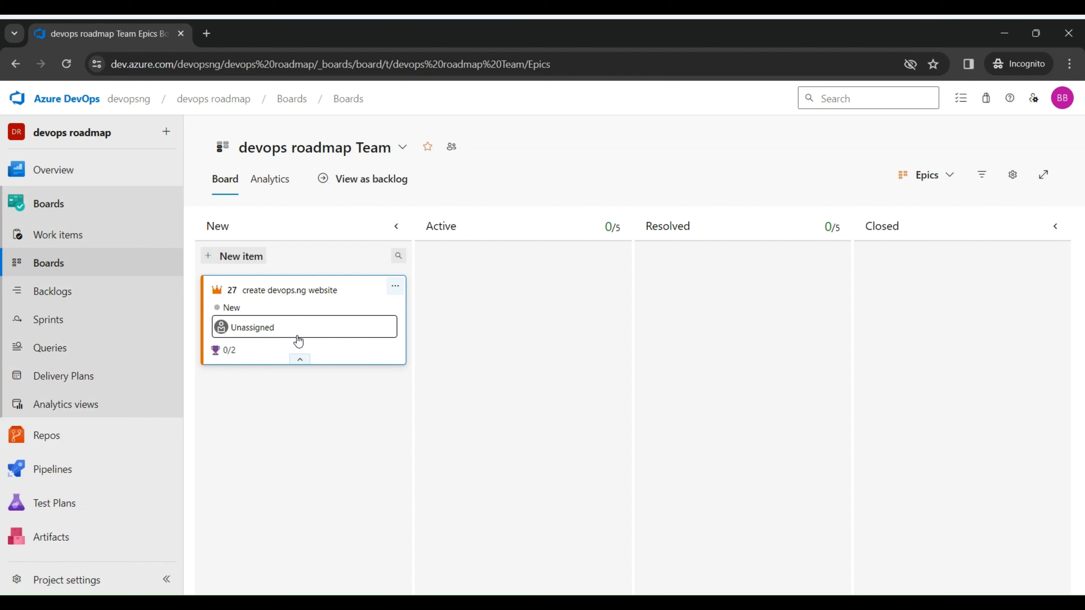
{"action": "left_click", "coordinate": [397, 293]}
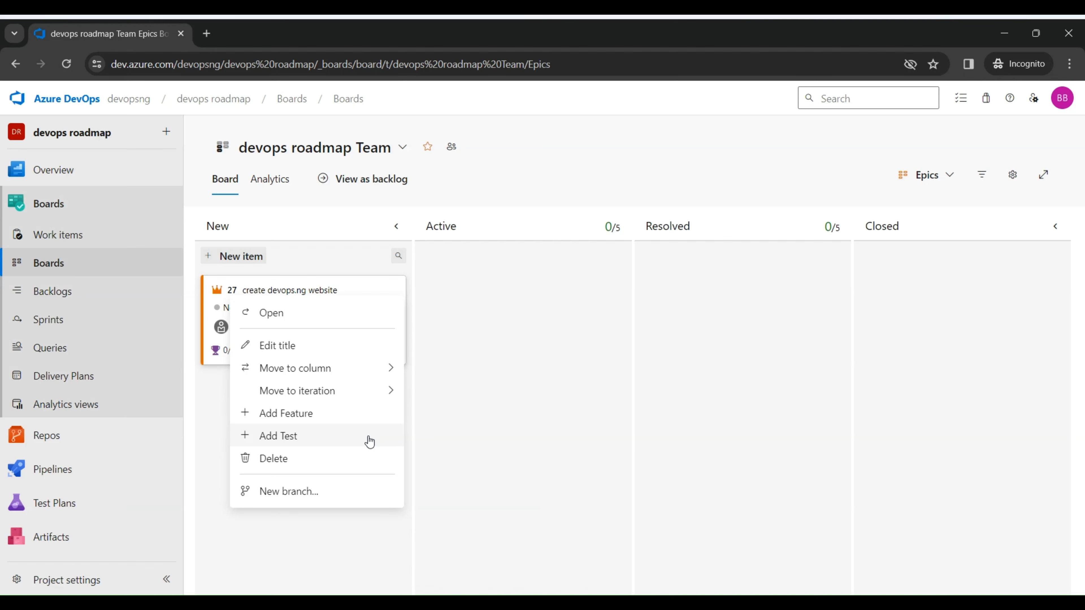
{"action": "left_click", "coordinate": [957, 180]}
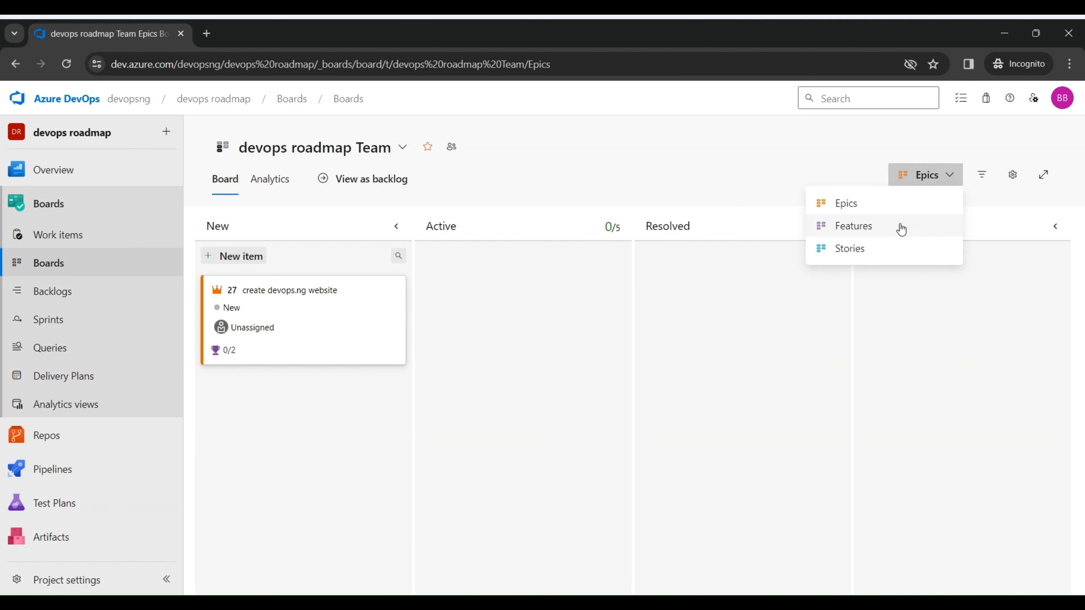
{"action": "left_click", "coordinate": [854, 225]}
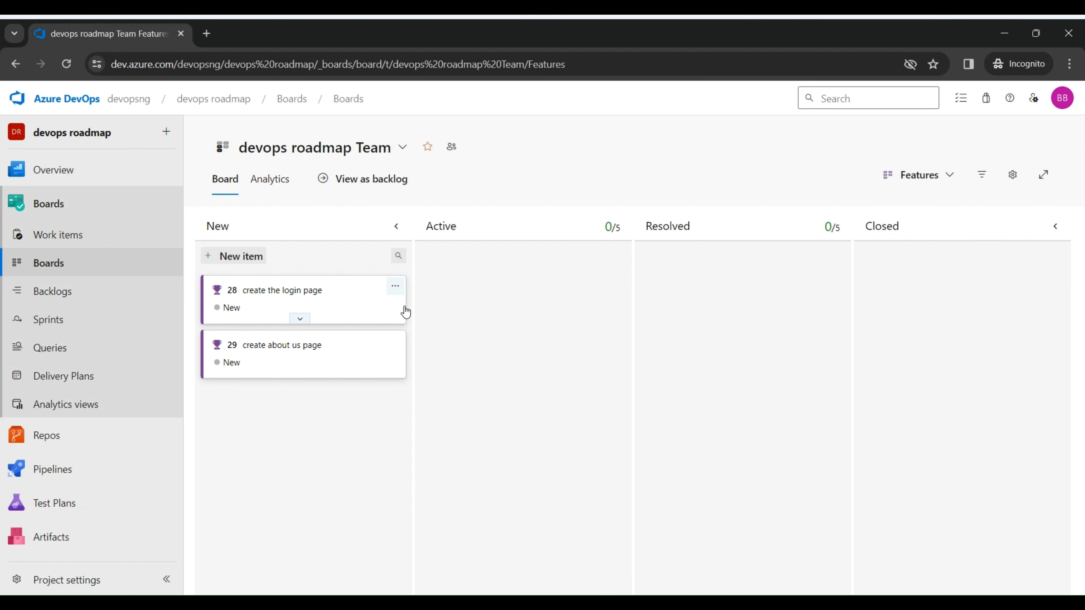
{"action": "left_click", "coordinate": [395, 286]}
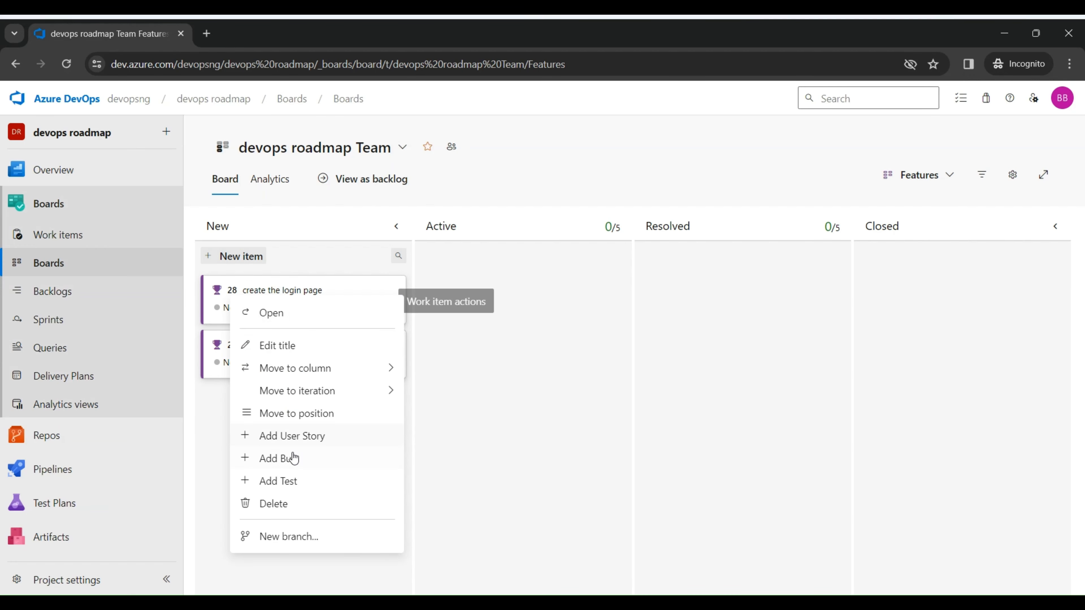
{"action": "left_click", "coordinate": [318, 437]}
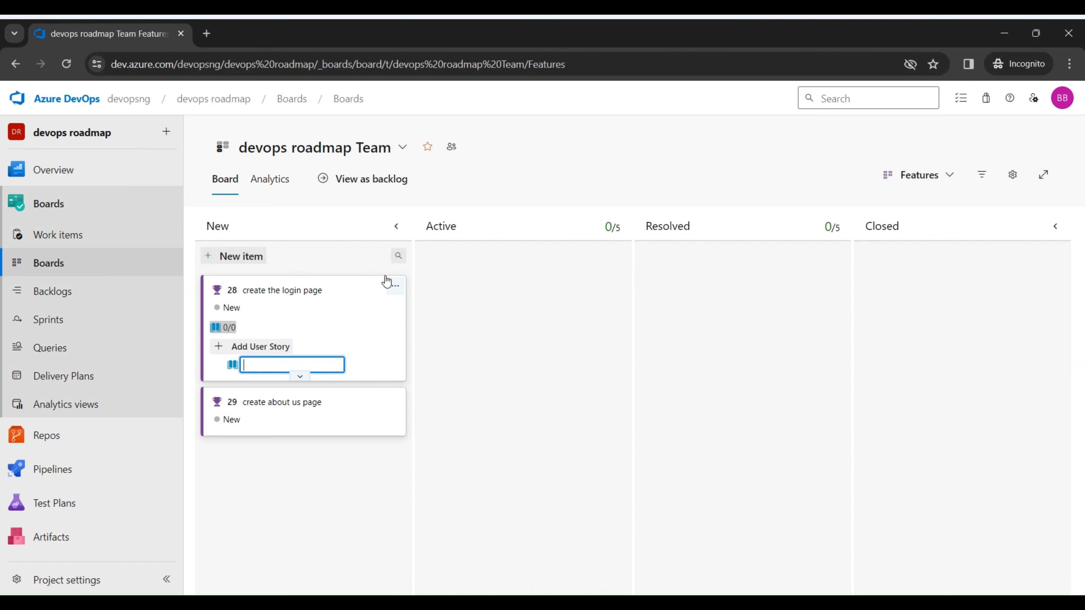
{"action": "left_click", "coordinate": [394, 285]}
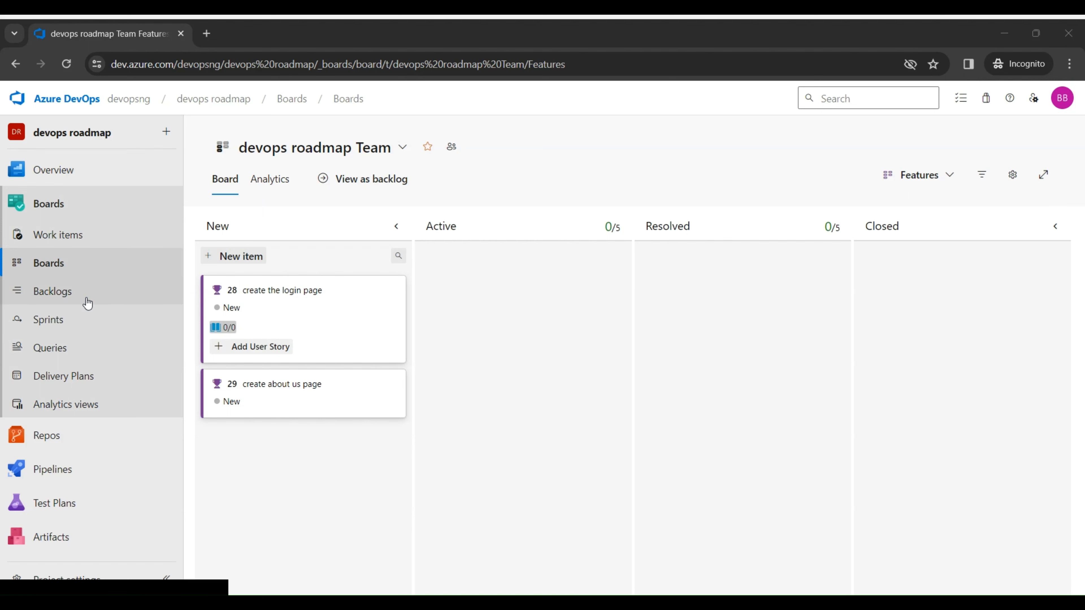
Step: Review the recently updated work items and the Stories backlog, collapsing and re-expanding its Unparented Stories group
{"action": "left_click", "coordinate": [62, 236]}
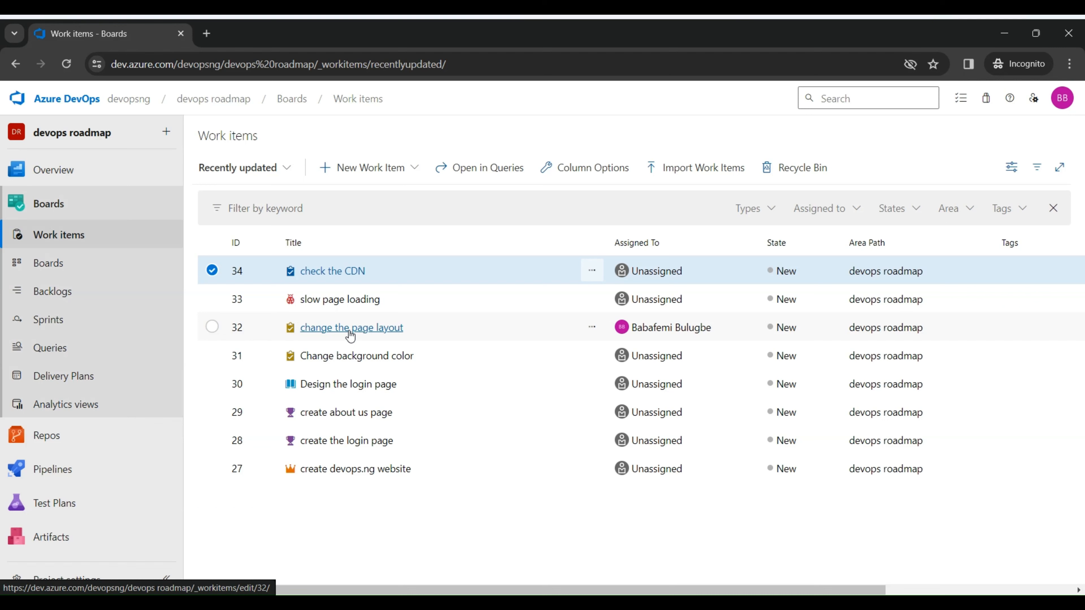
{"action": "left_click", "coordinate": [54, 294]}
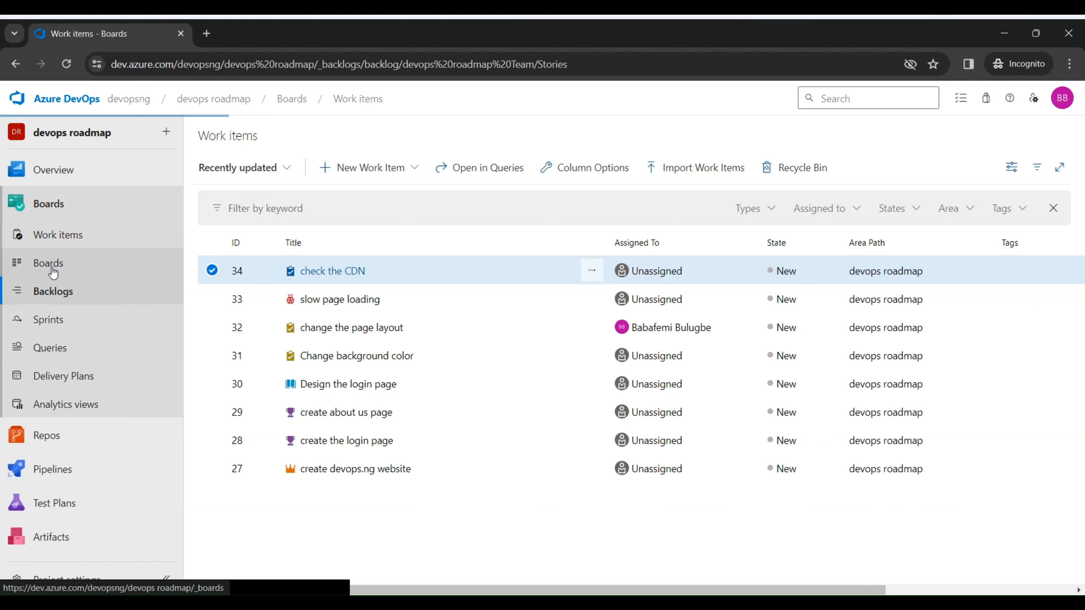
{"action": "left_click", "coordinate": [52, 274]}
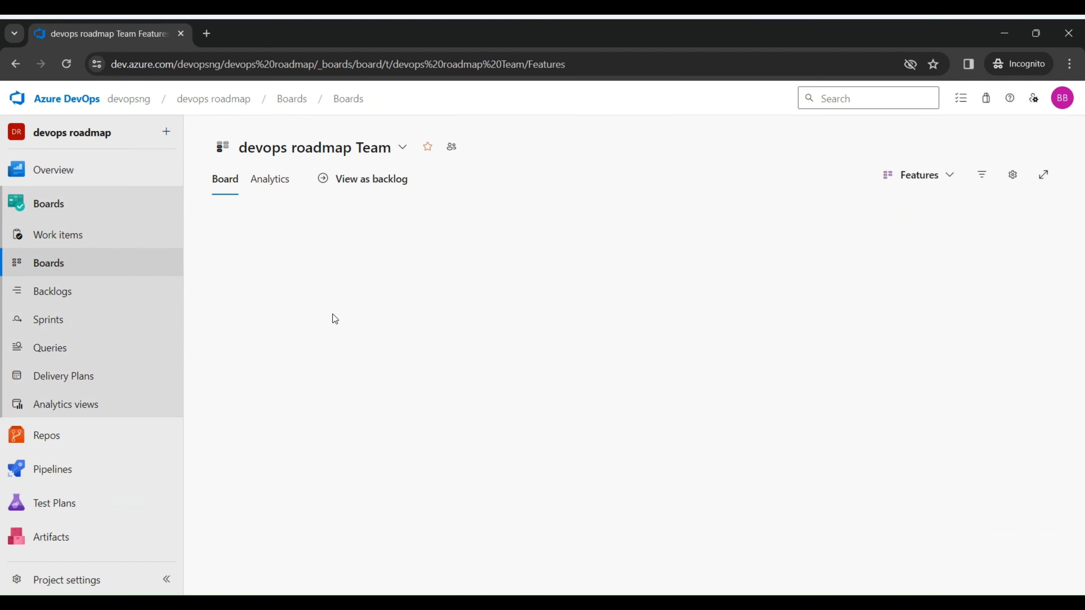
{"action": "left_click", "coordinate": [84, 299]}
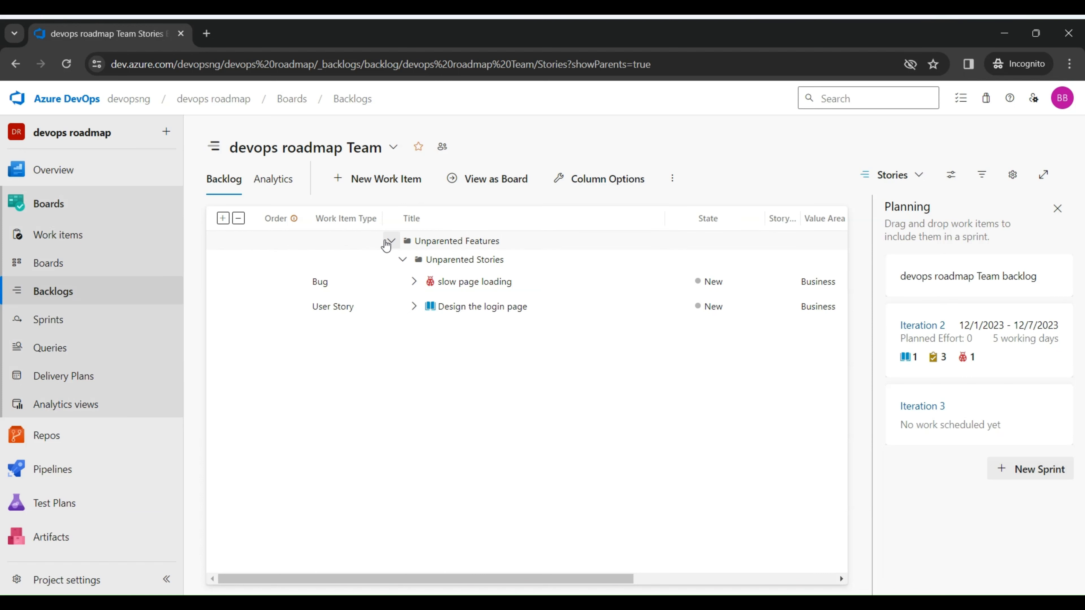
{"action": "left_click", "coordinate": [401, 261]}
{"action": "left_click", "coordinate": [401, 260]}
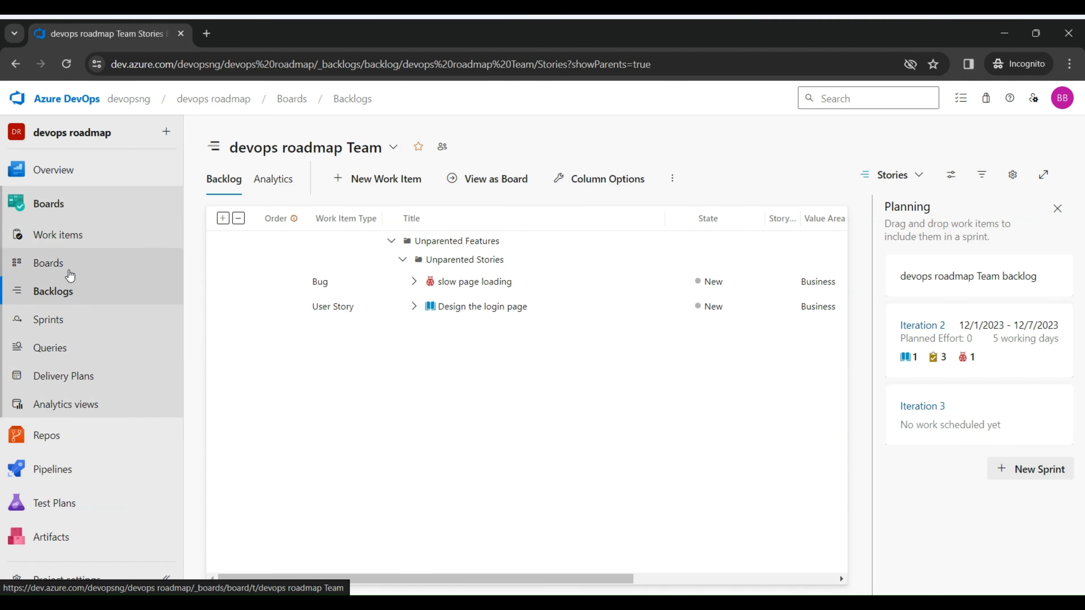
Step: View the details of the "Change background color" task from the work items list, then show the Stories backlog as a board
{"action": "left_click", "coordinate": [62, 263]}
{"action": "left_click", "coordinate": [71, 242]}
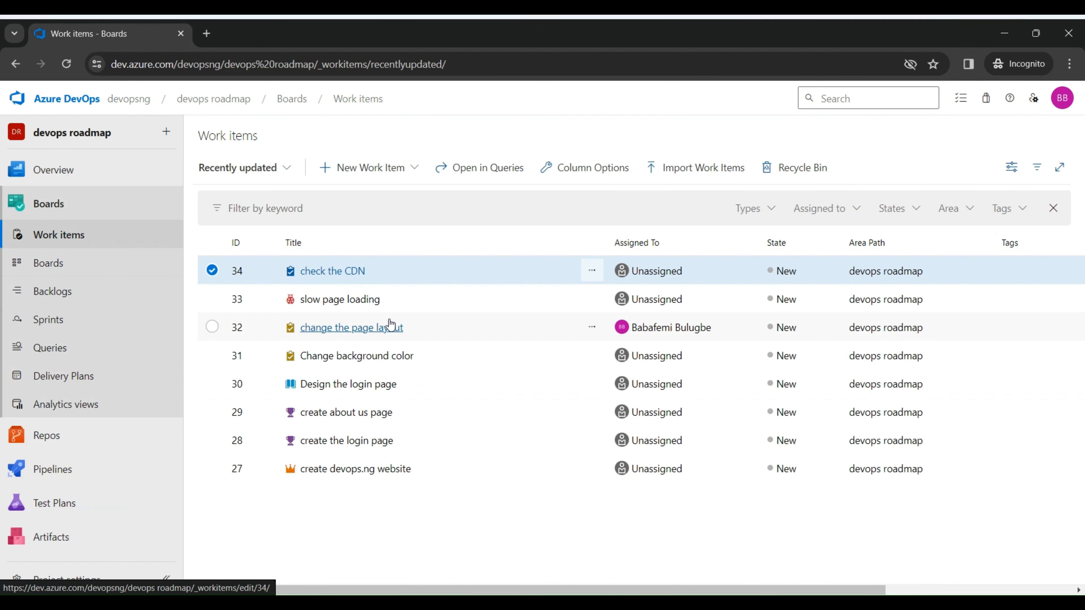
{"action": "left_click", "coordinate": [342, 356]}
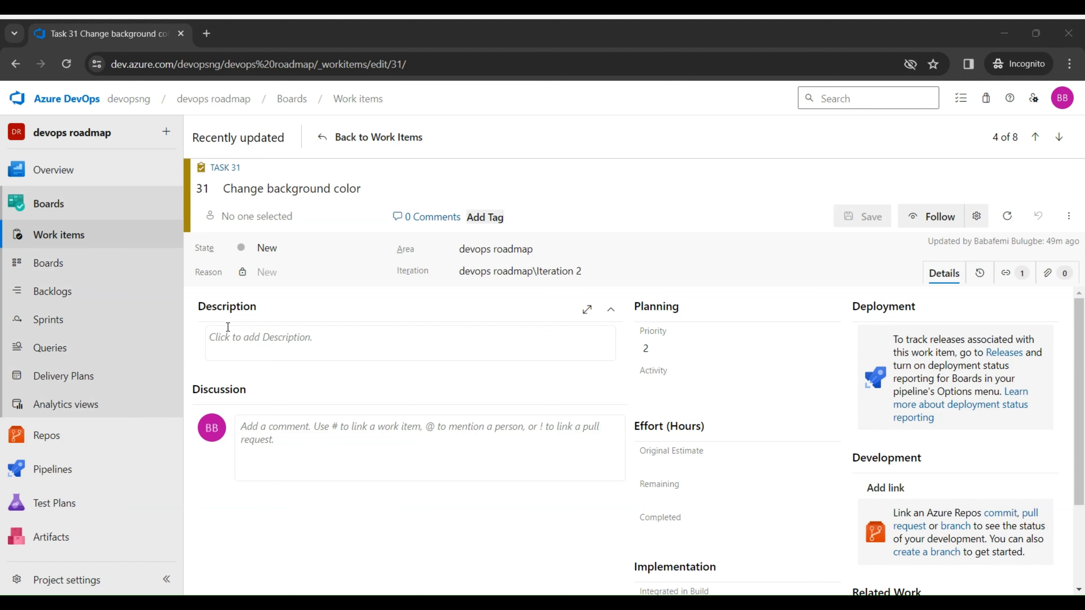
{"action": "left_click", "coordinate": [76, 295]}
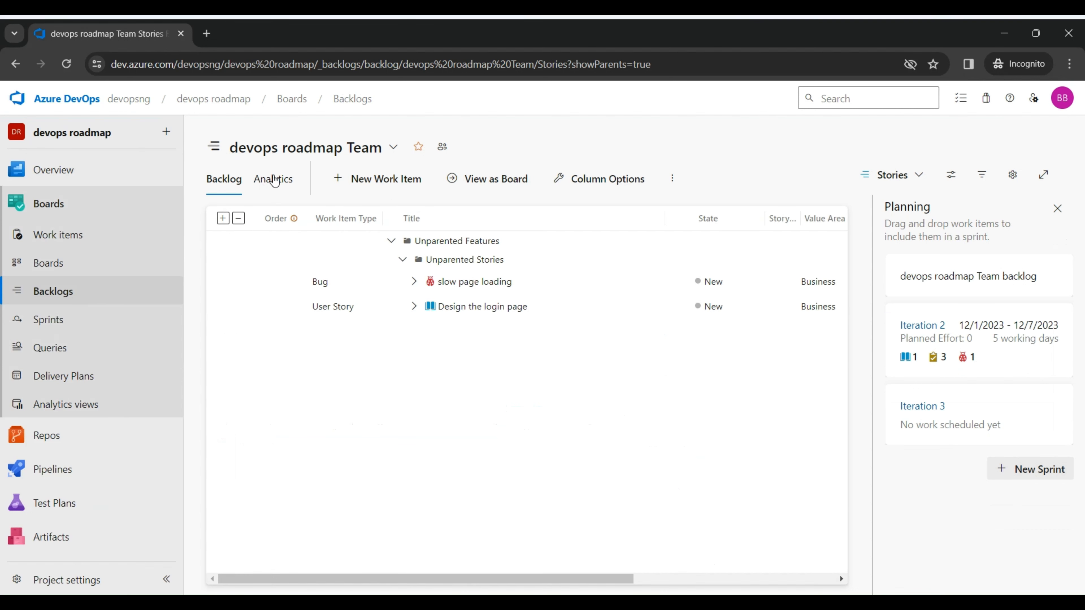
{"action": "left_click", "coordinate": [494, 183]}
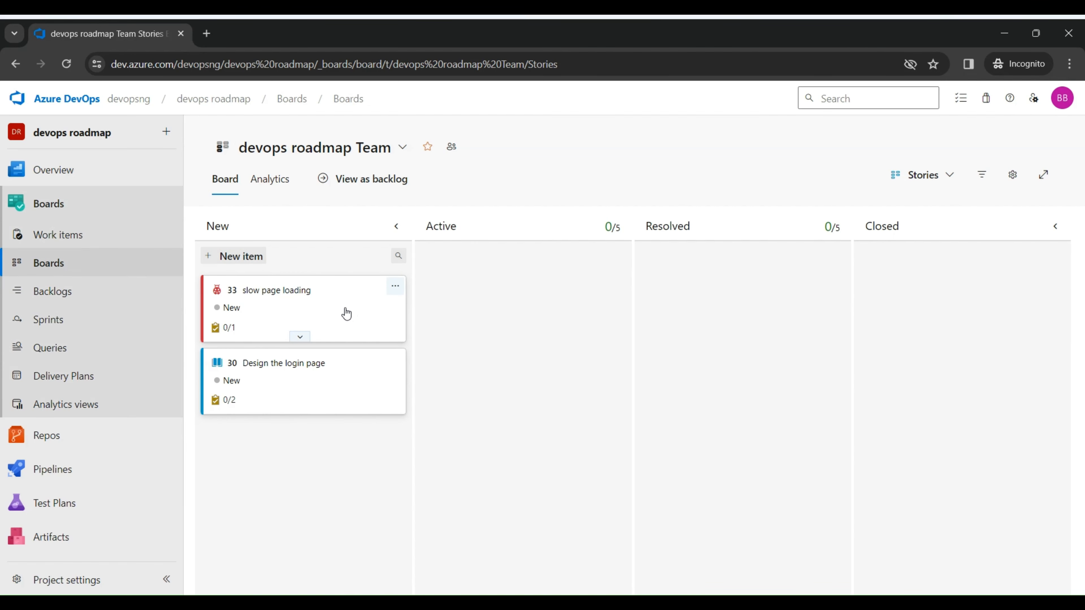
Step: Move the "slow page loading" bug through Active and Resolved to Closed, and the "Design the login page" story through Resolved to Active
{"action": "left_click", "coordinate": [300, 337]}
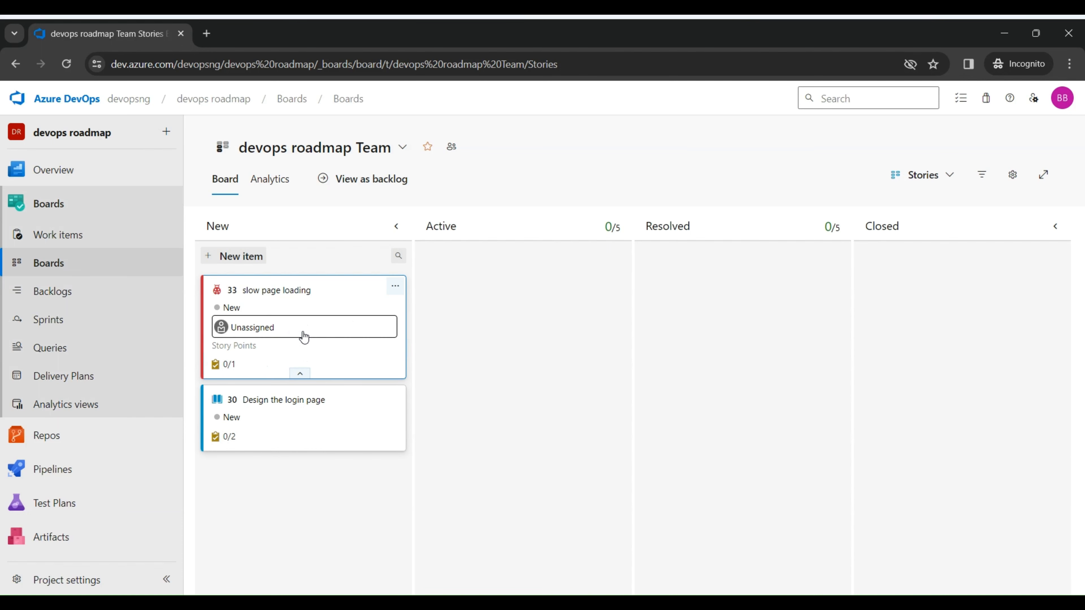
{"action": "left_click_drag", "start_coordinate": [276, 298], "coordinate": [497, 318]}
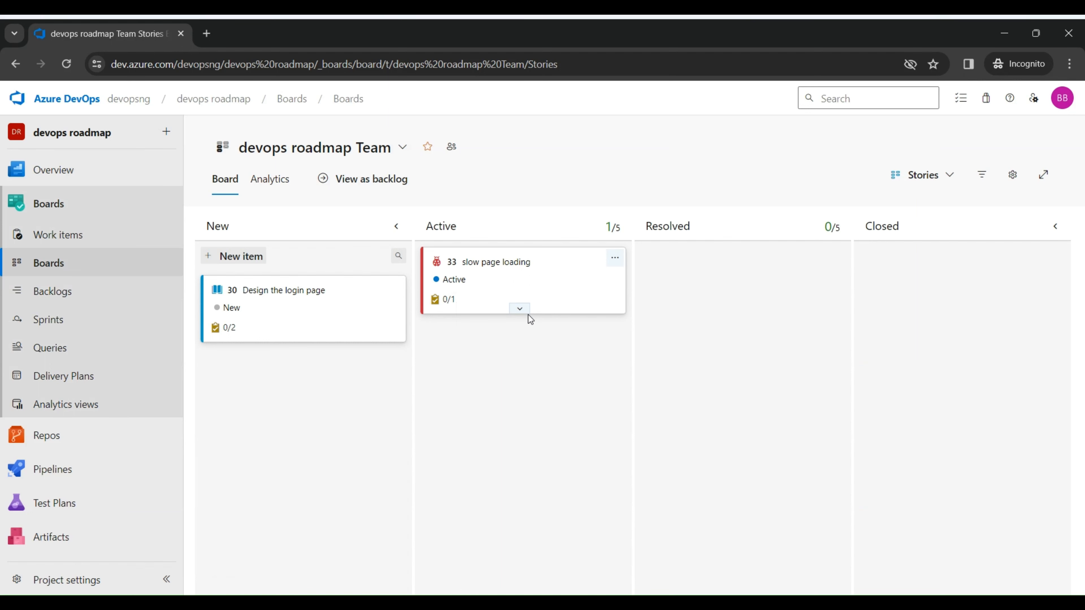
{"action": "left_click", "coordinate": [519, 310]}
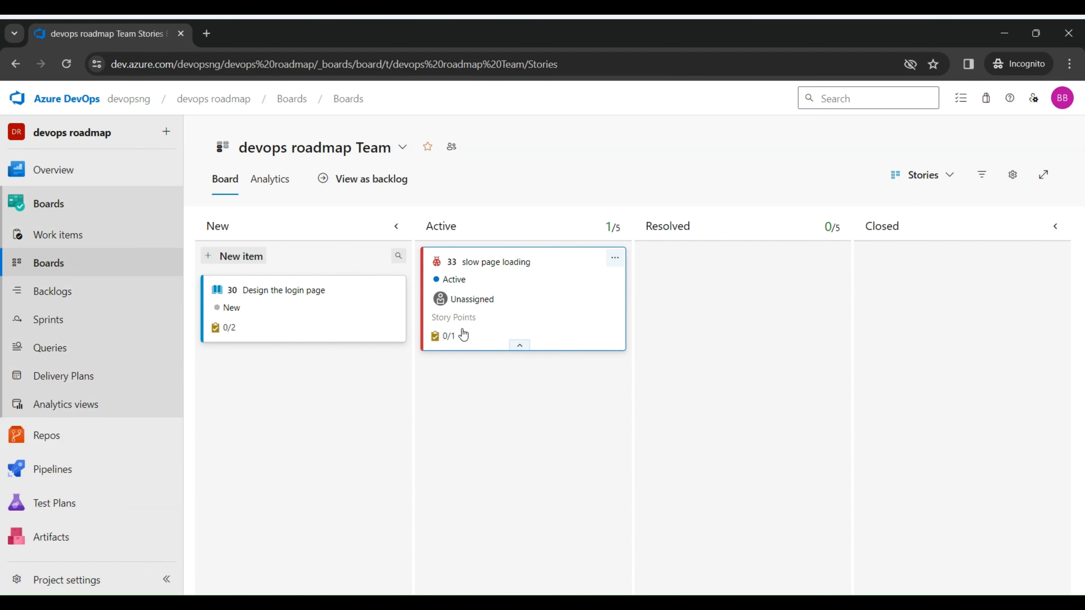
{"action": "left_click_drag", "start_coordinate": [526, 282], "coordinate": [760, 306]}
{"action": "left_click_drag", "start_coordinate": [755, 259], "coordinate": [944, 274]}
{"action": "left_click_drag", "start_coordinate": [358, 291], "coordinate": [665, 326]}
{"action": "left_click_drag", "start_coordinate": [699, 272], "coordinate": [511, 282]}
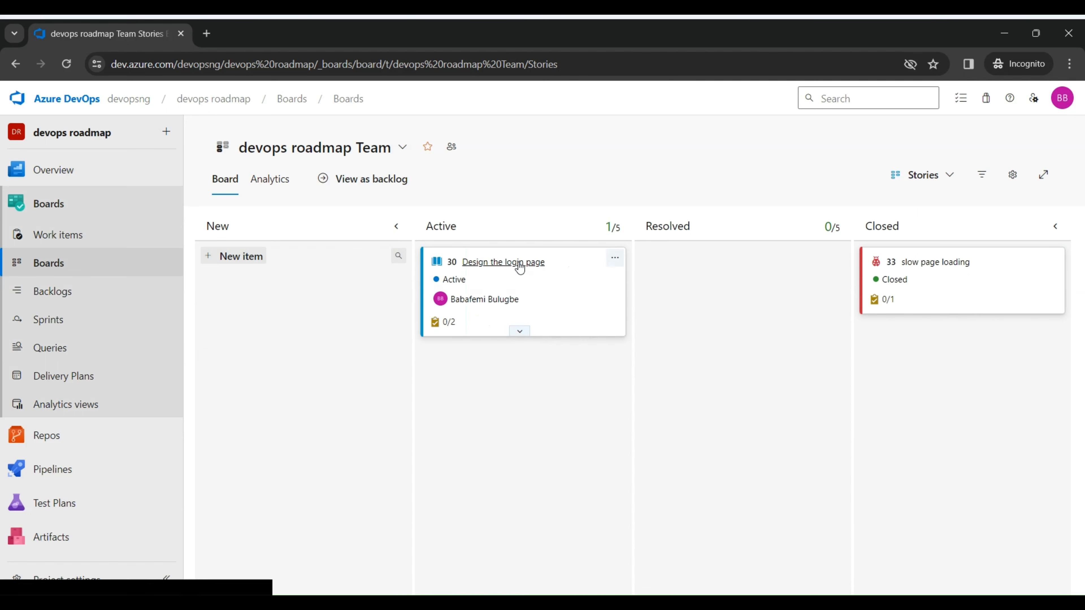
Step: On the Iteration 2 sprint taskboard, expand the "slow page loading" row and move its "check the CDN" task to Active
{"action": "left_click", "coordinate": [122, 327]}
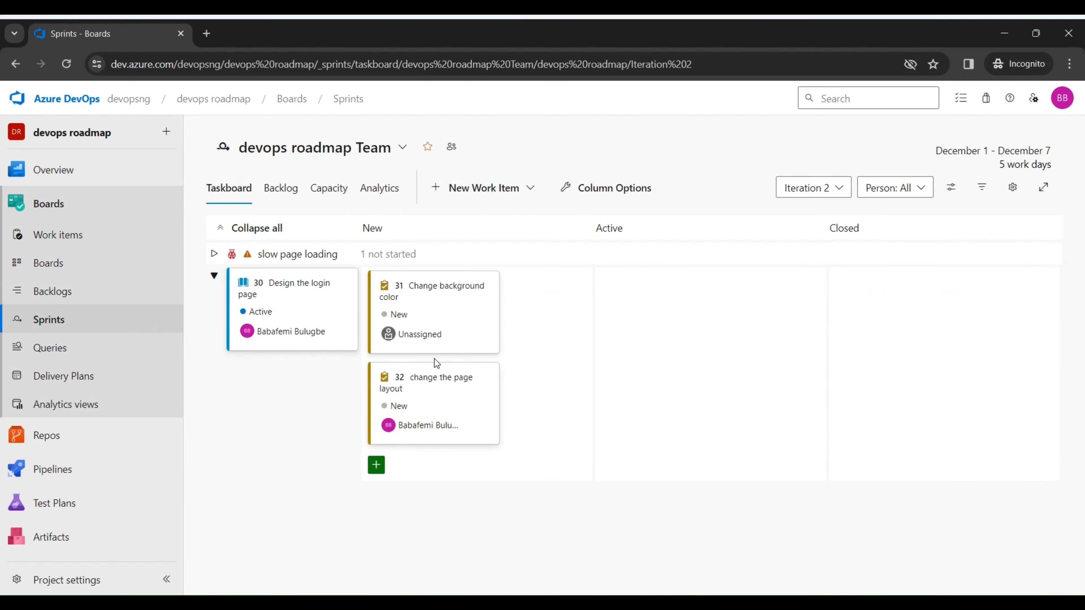
{"action": "left_click", "coordinate": [213, 253]}
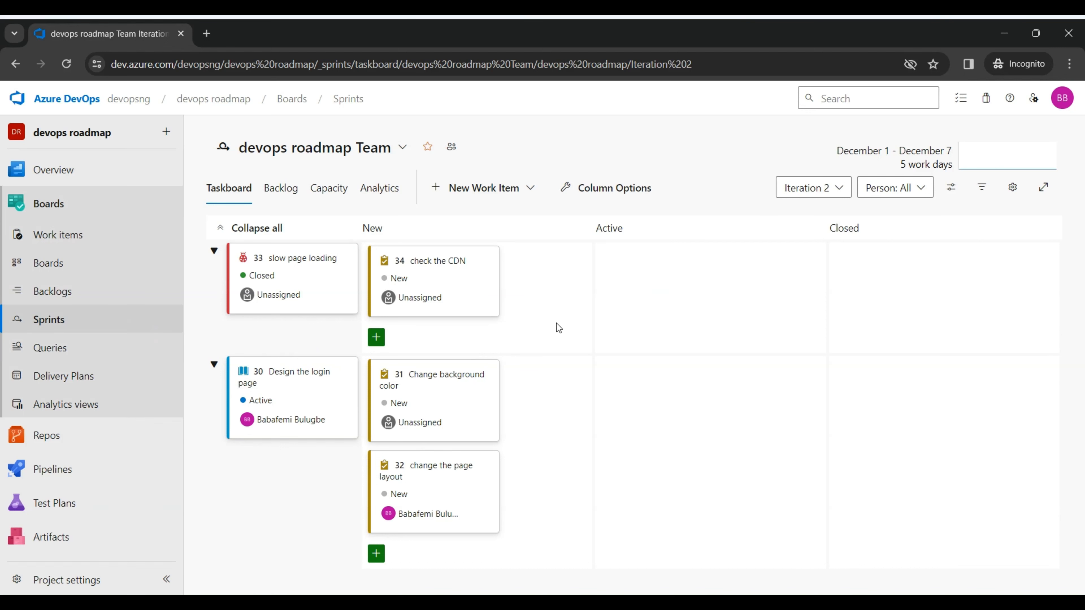
{"action": "left_click_drag", "start_coordinate": [296, 261], "coordinate": [700, 256]}
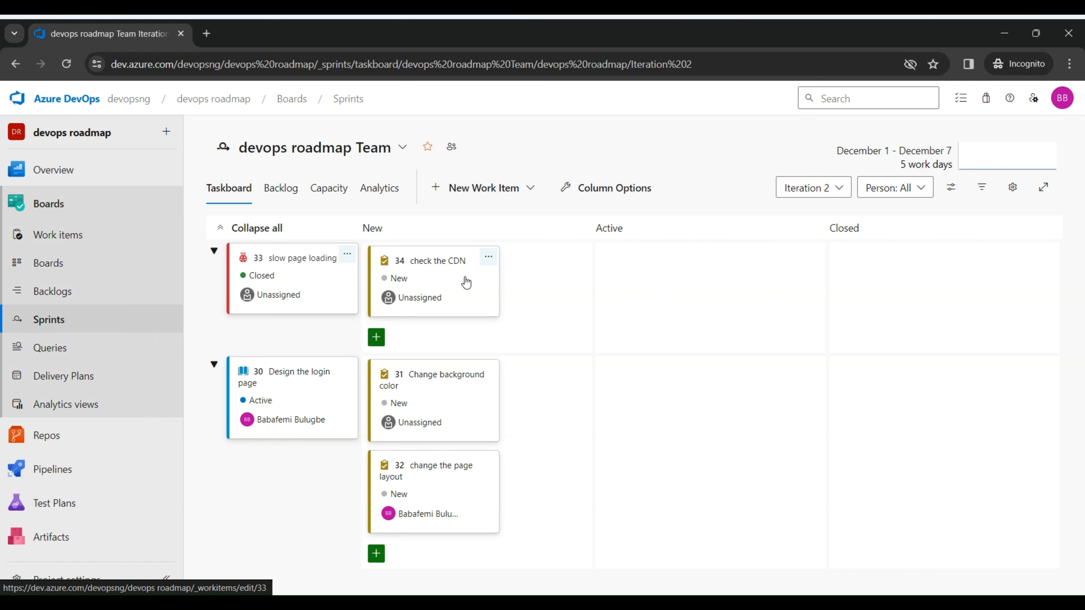
{"action": "left_click_drag", "start_coordinate": [465, 283], "coordinate": [691, 285]}
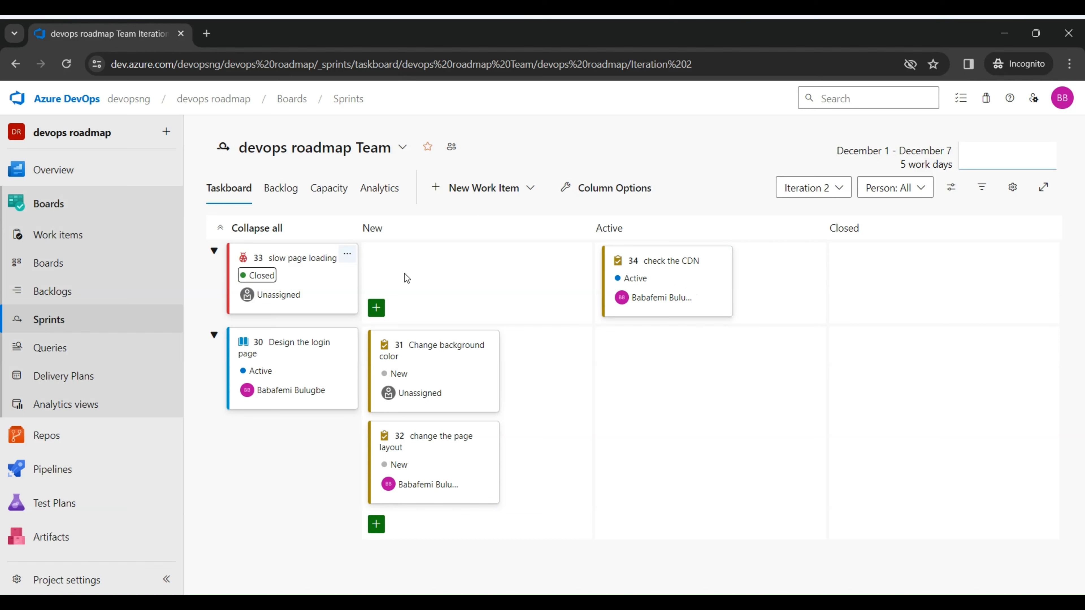
Step: On the Stories board, move the "Design the login page" story back to New and the "slow page loading" bug back to Active
{"action": "left_click", "coordinate": [76, 291]}
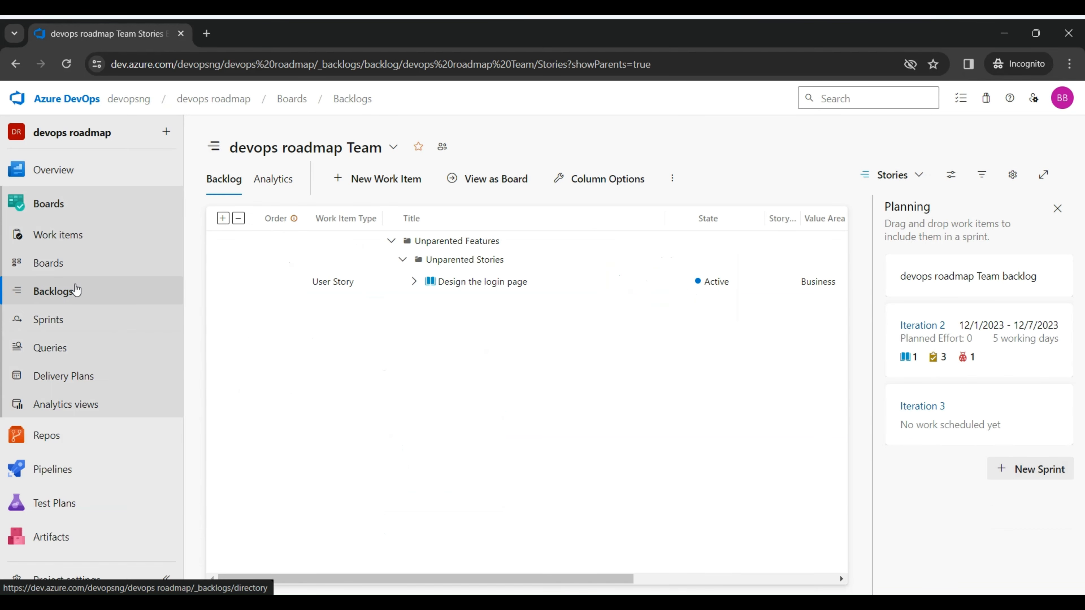
{"action": "left_click", "coordinate": [65, 268]}
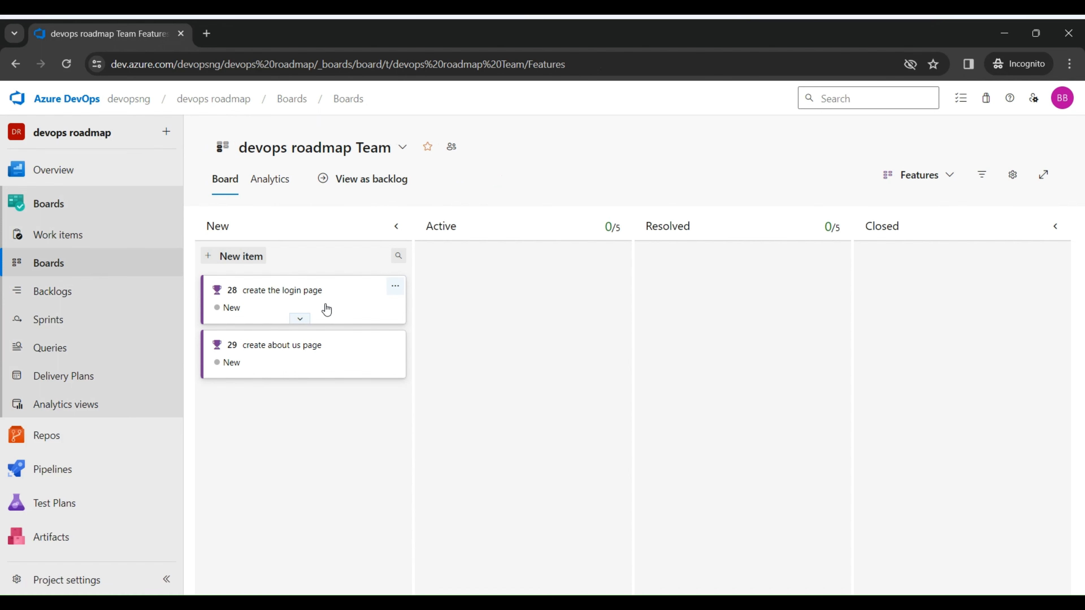
{"action": "left_click", "coordinate": [949, 179]}
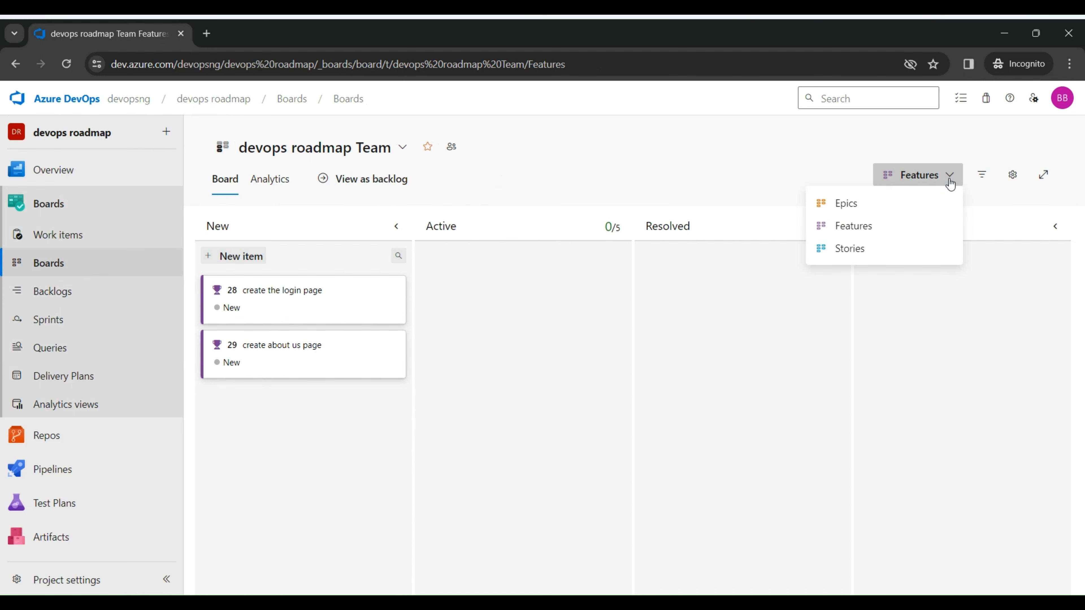
{"action": "left_click", "coordinate": [867, 249]}
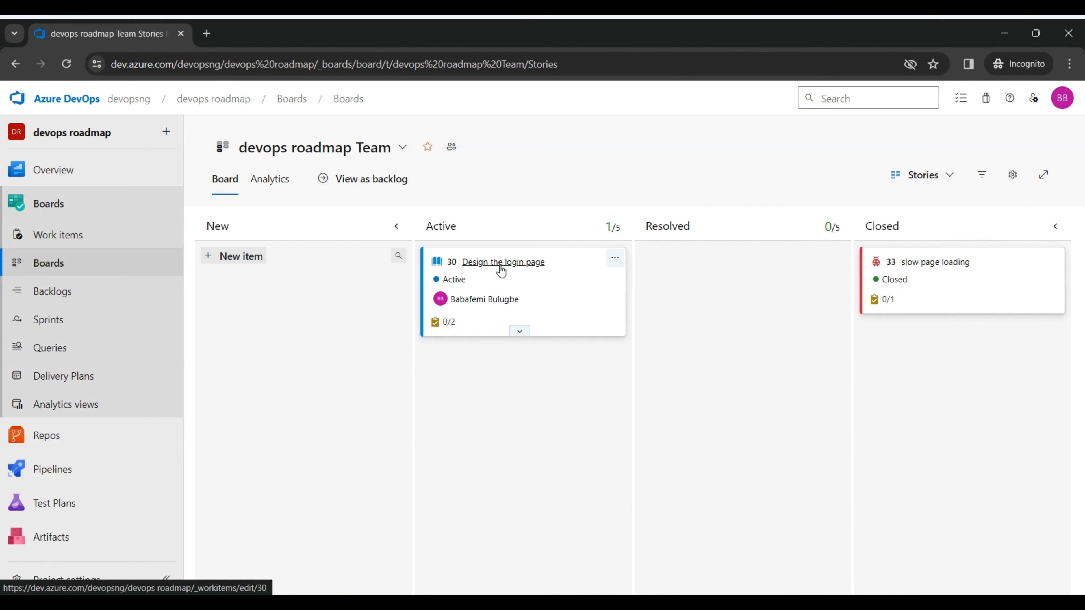
{"action": "left_click_drag", "start_coordinate": [501, 271], "coordinate": [288, 334]}
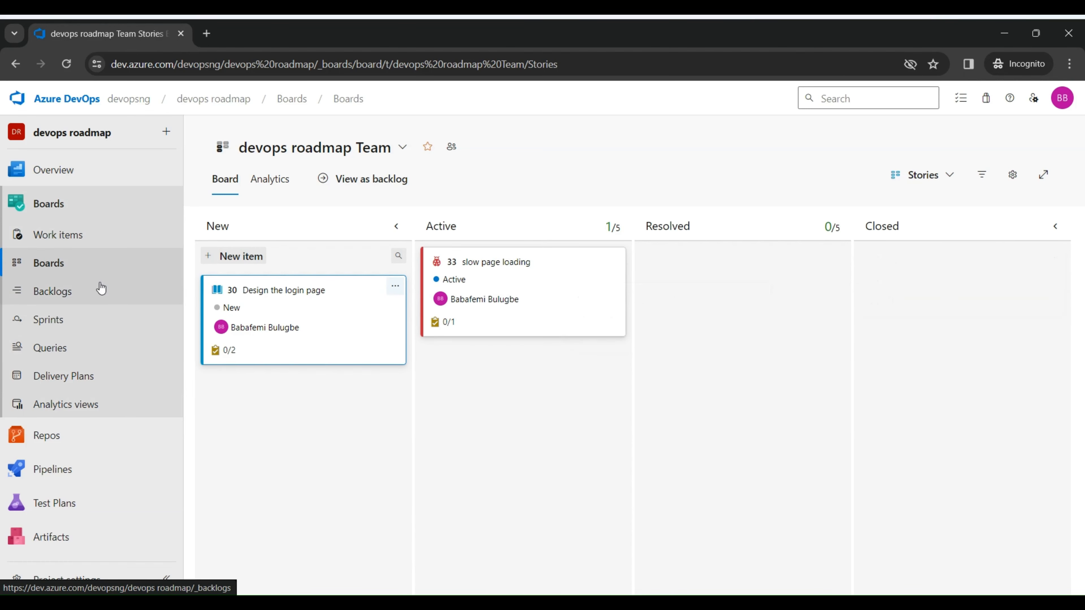
Step: Open the "create the login page" feature from the recently updated work items list
{"action": "left_click", "coordinate": [113, 239]}
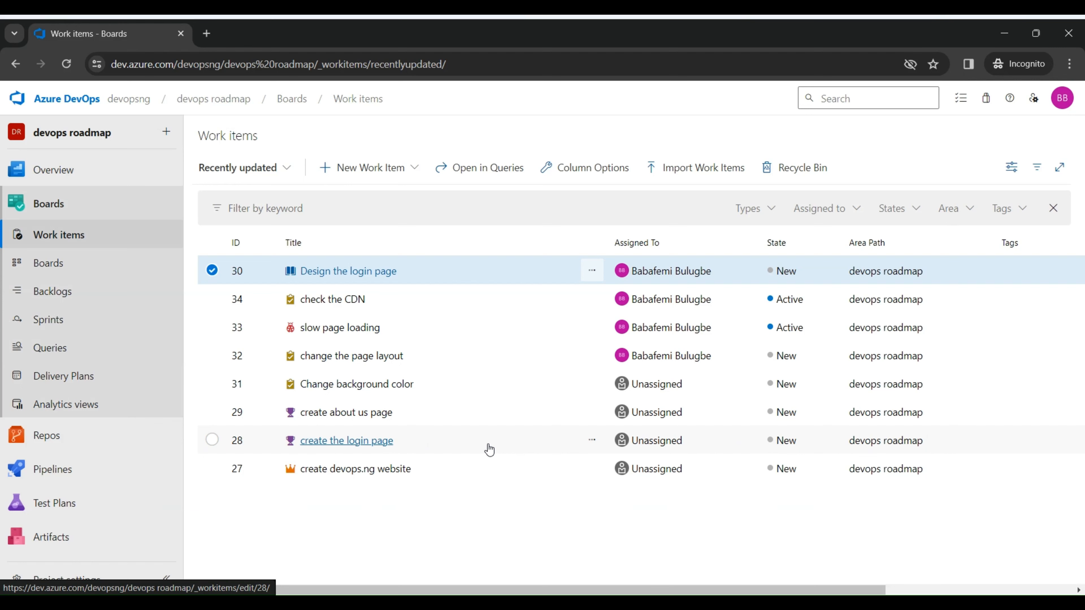
{"action": "left_click", "coordinate": [376, 441]}
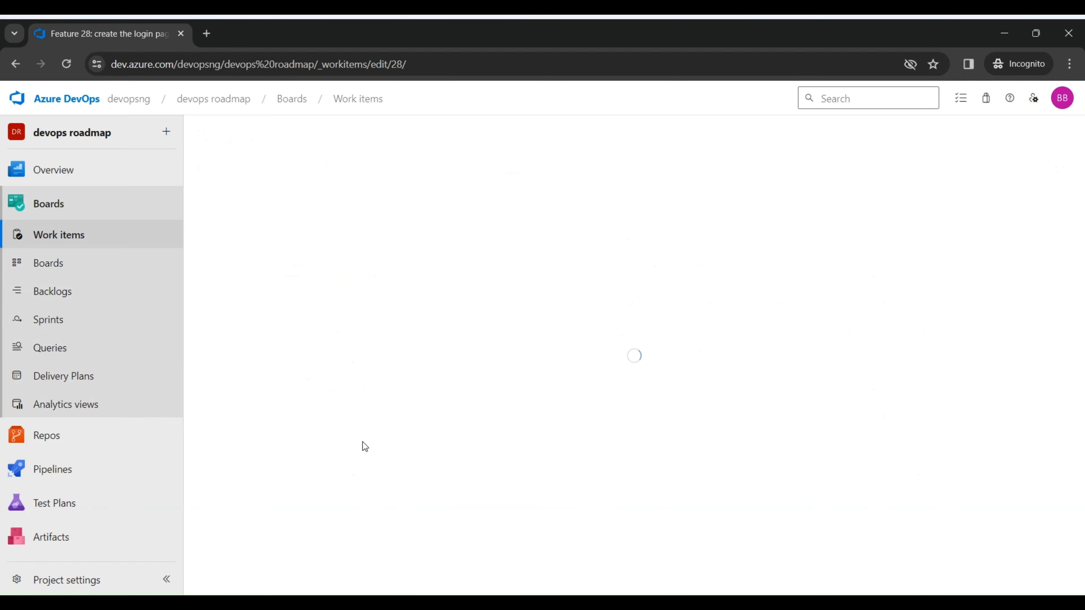